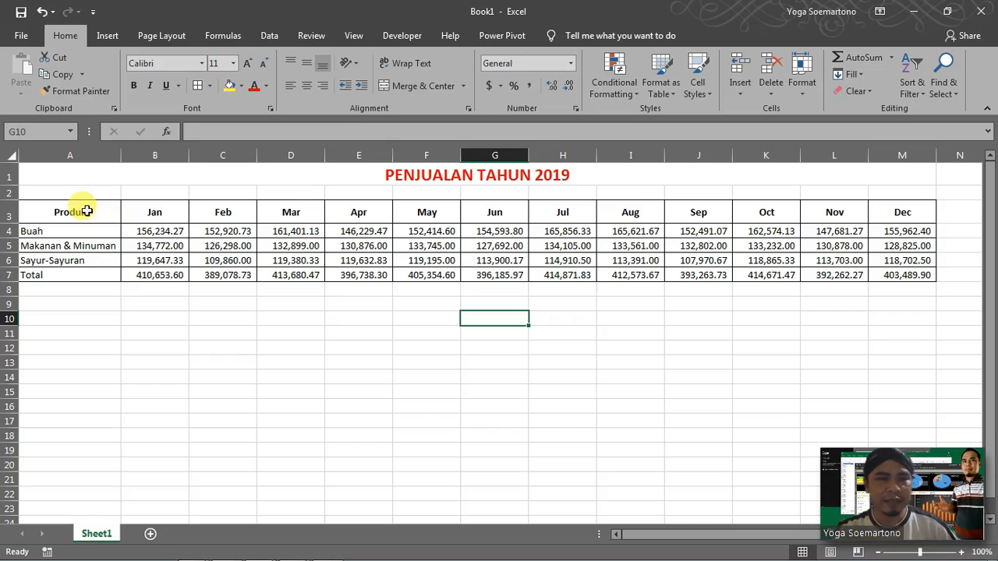
- Insert a 2-D clustered column chart from the sales table in A3:M7
drag(90, 212, 913, 267)
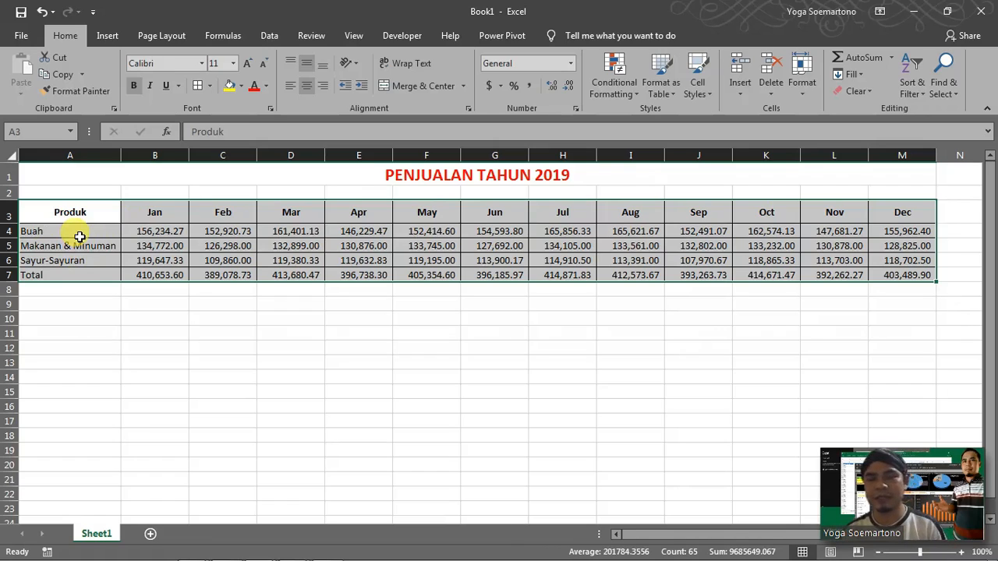
click(107, 36)
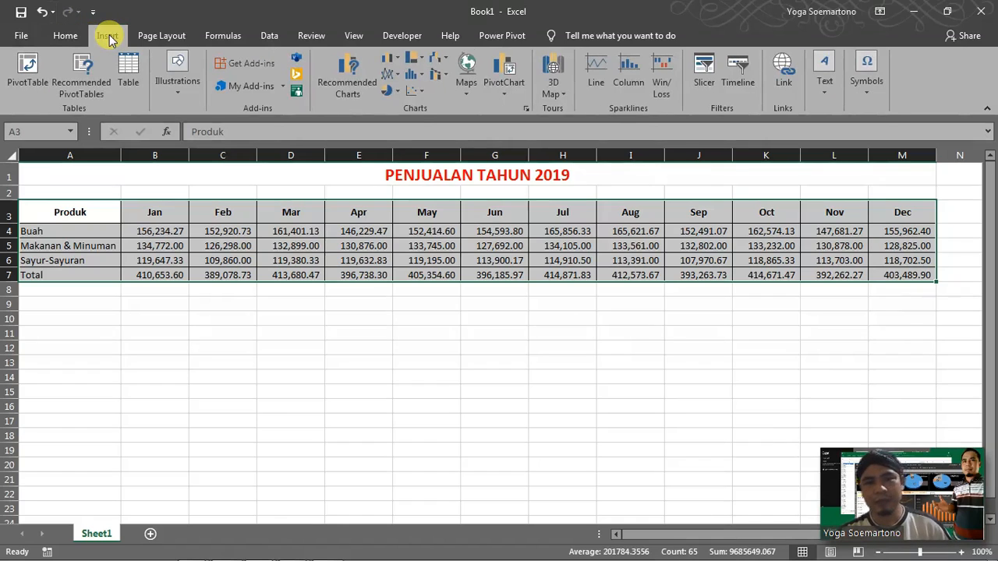
click(398, 62)
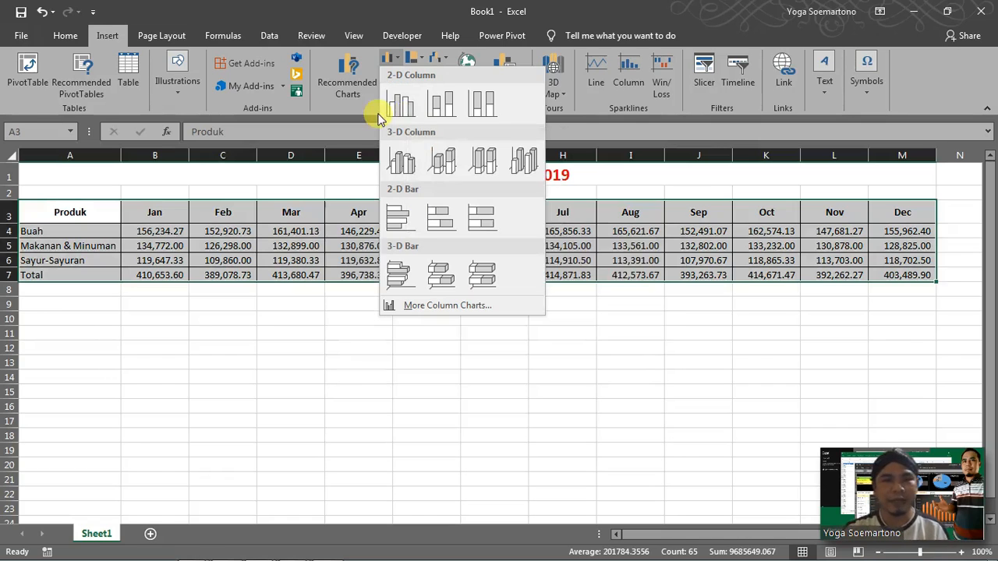
click(409, 105)
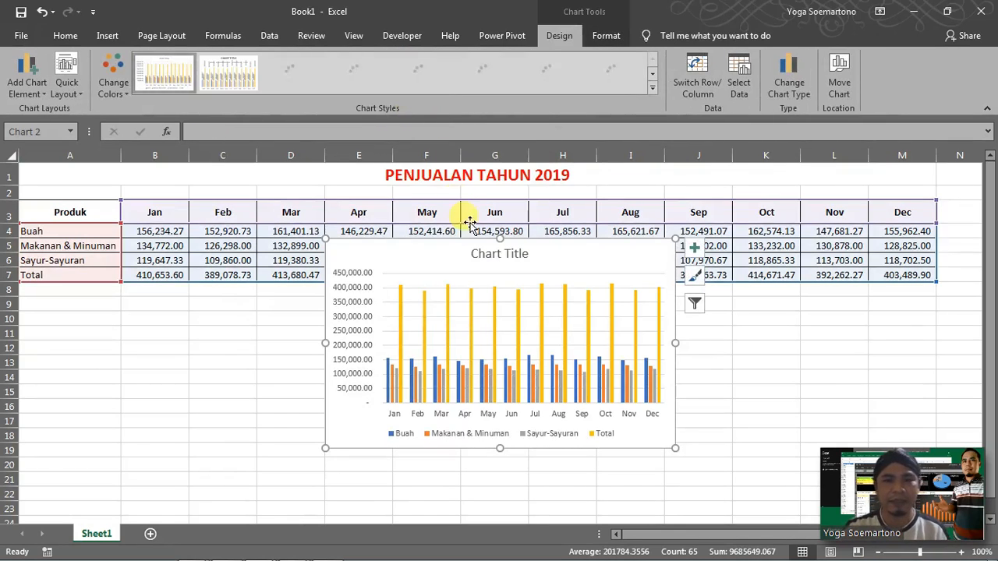
- Move the column chart below the sales table, starting at column B
mouse_move(608, 255)
mouse_down()
mouse_move(407, 305)
mouse_move(412, 291)
mouse_up()
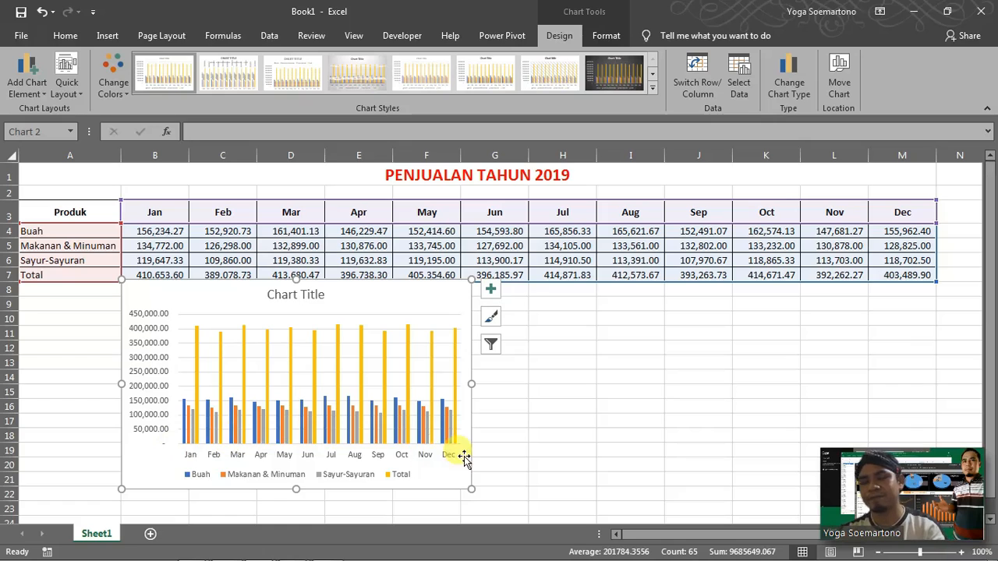
double_click(414, 304)
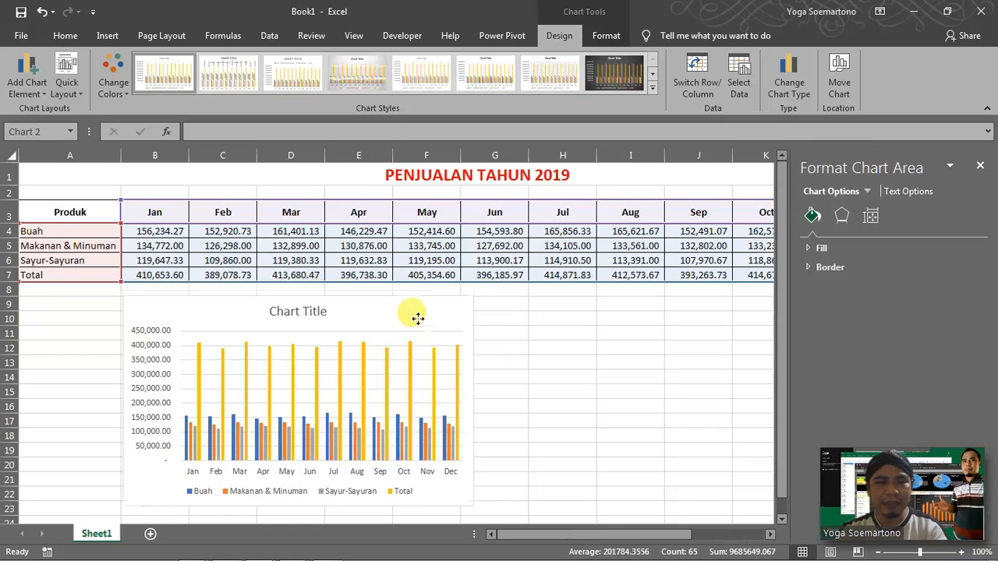
click(980, 165)
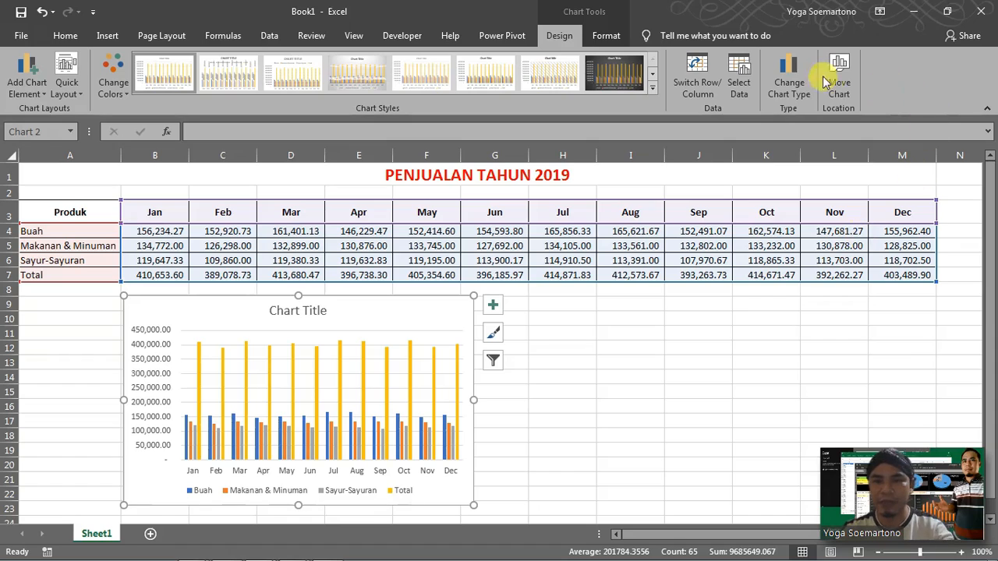
- Hide the Total series from the chart through its data source selection, keeping the three product series
click(739, 74)
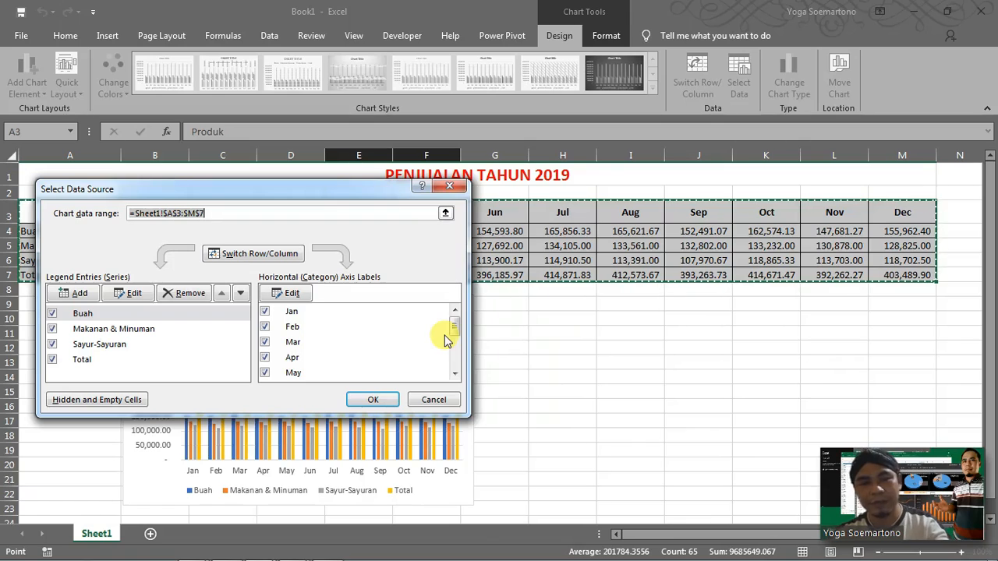
click(53, 362)
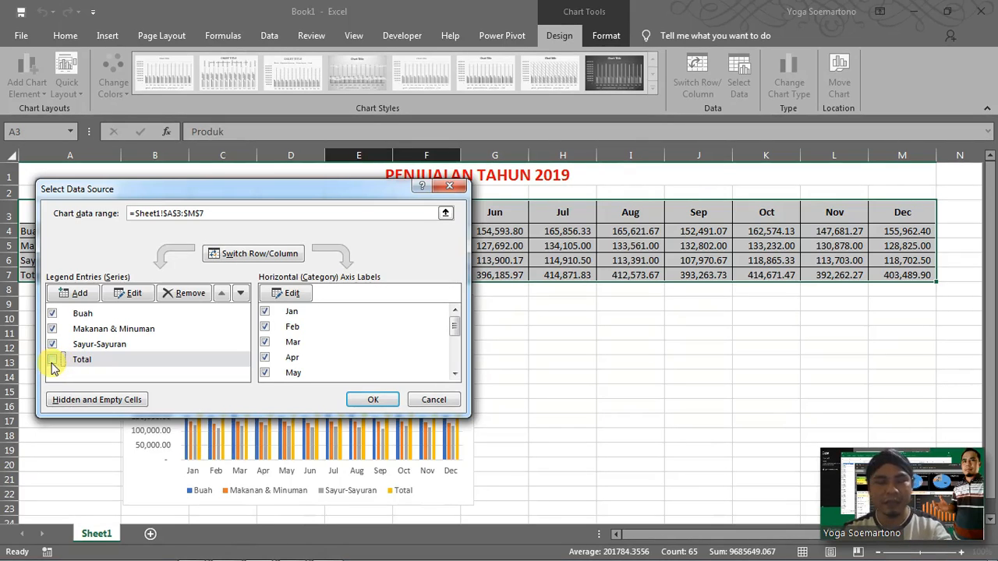
click(372, 399)
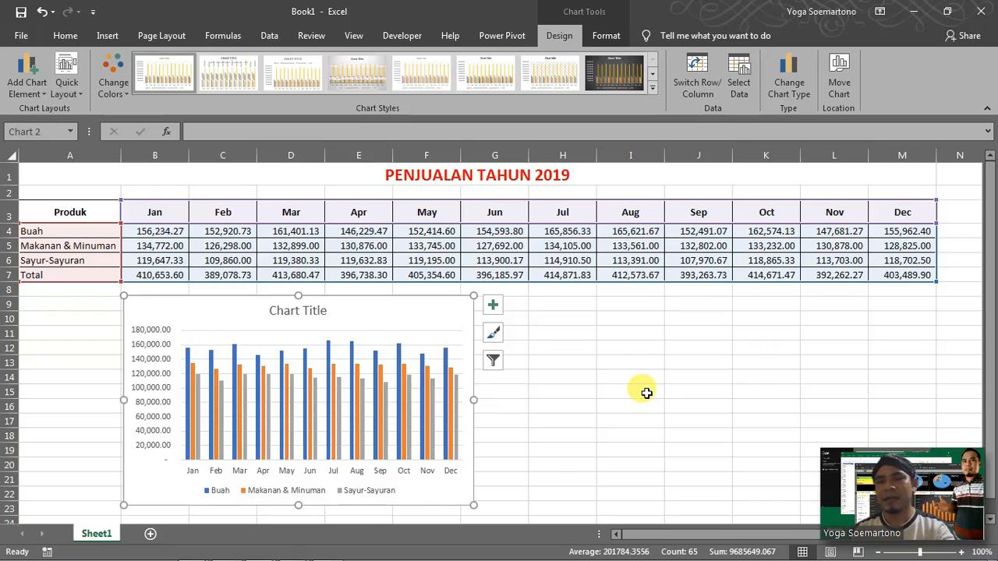
- Show the Total series in the chart again through its data source selection
click(737, 78)
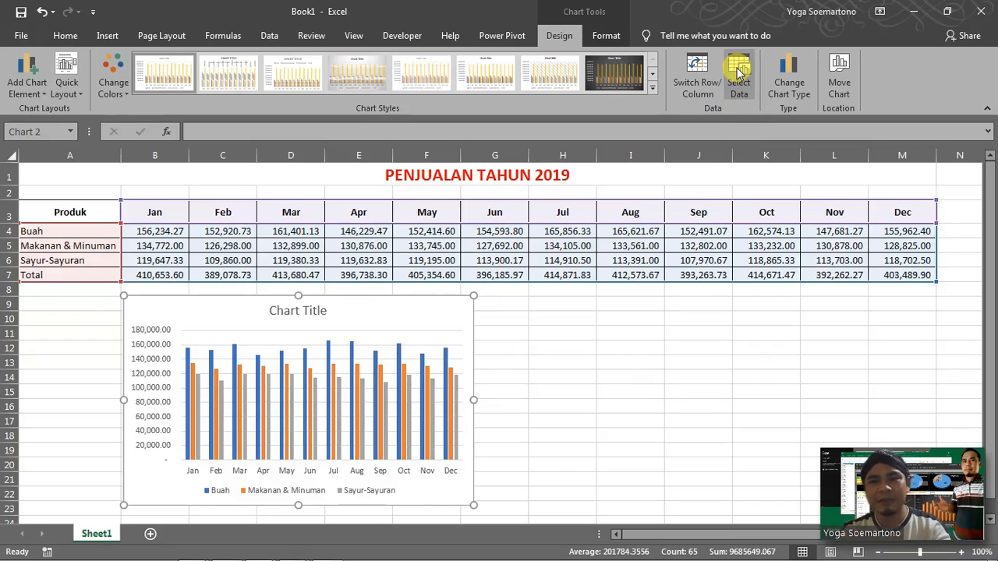
click(52, 359)
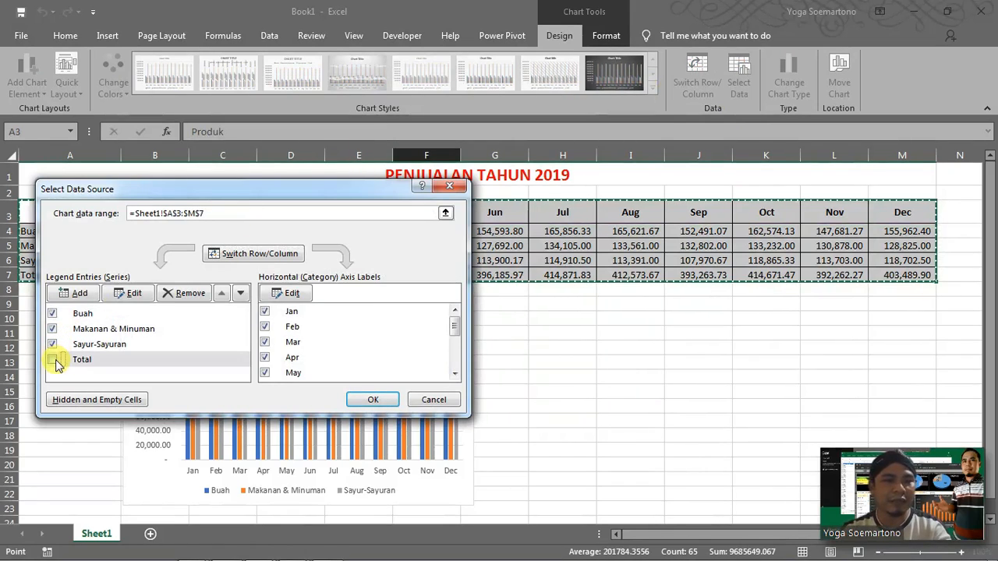
click(372, 399)
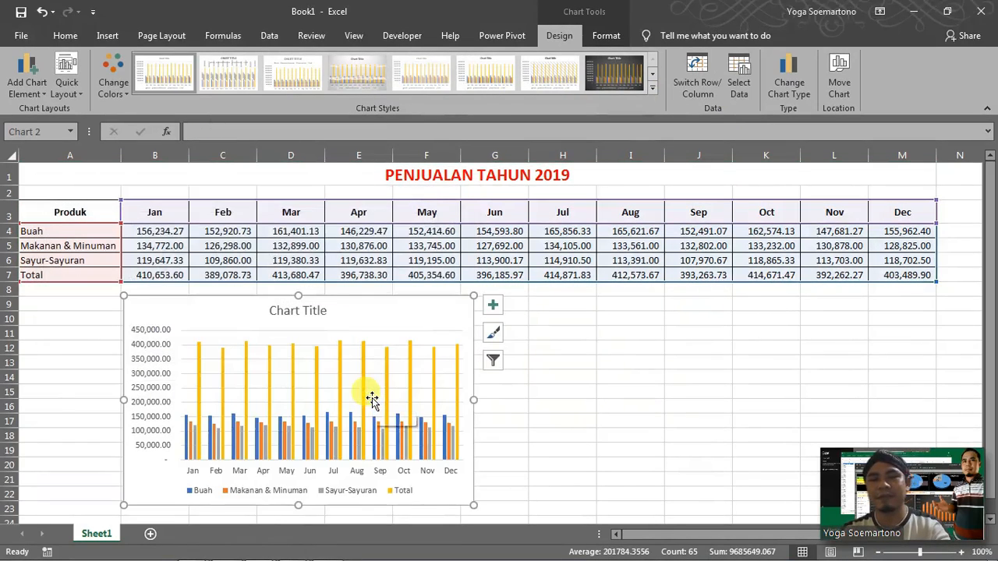
- Remove the Total series entirely from the chart's data source
click(742, 75)
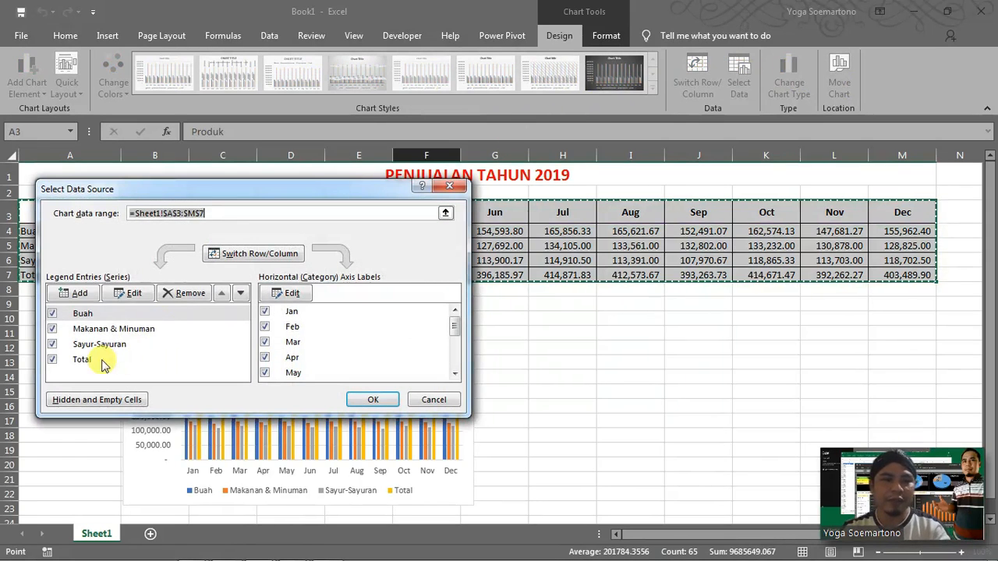
click(117, 361)
click(190, 293)
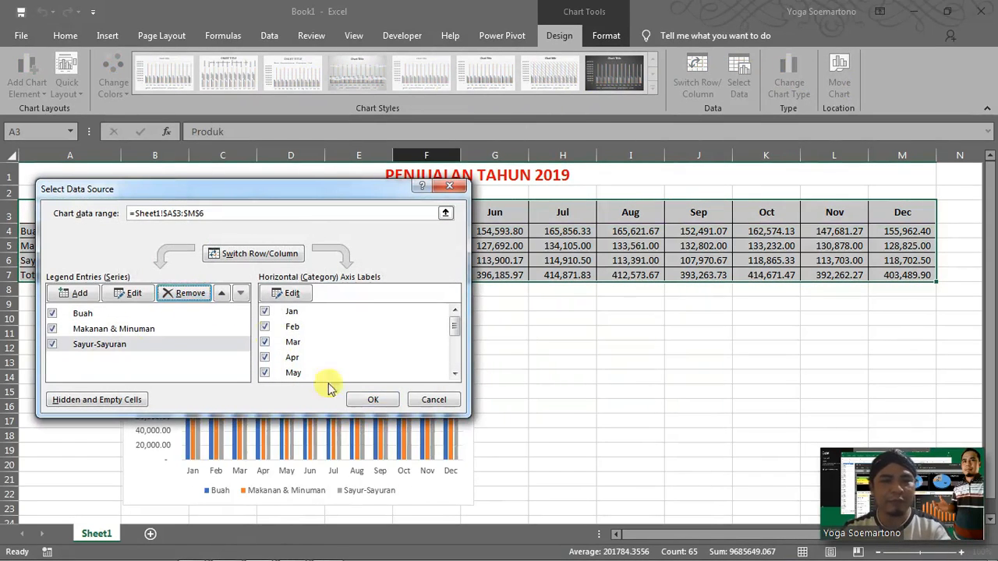
click(373, 400)
scroll(993, 355, down, 2)
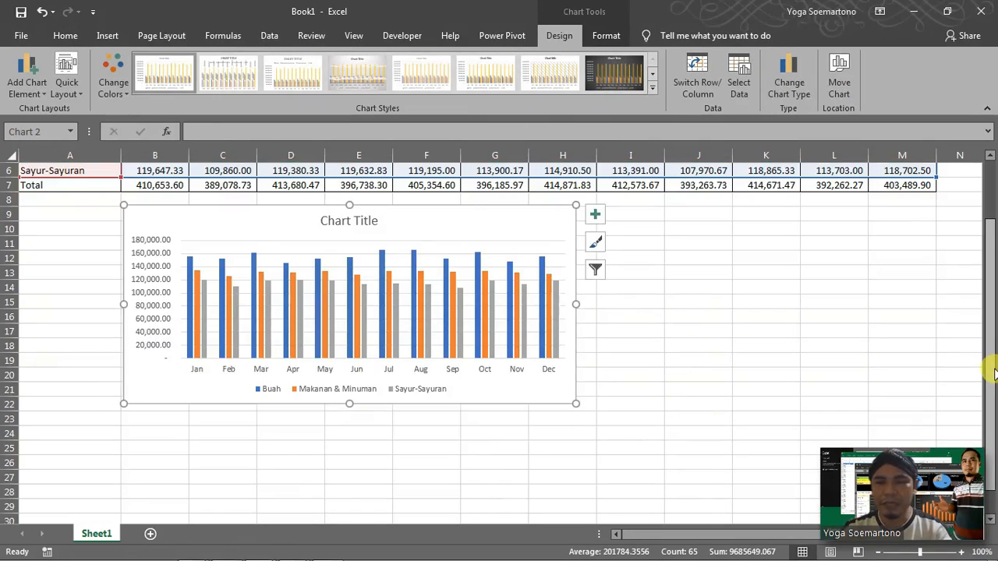
drag(995, 356, 992, 281)
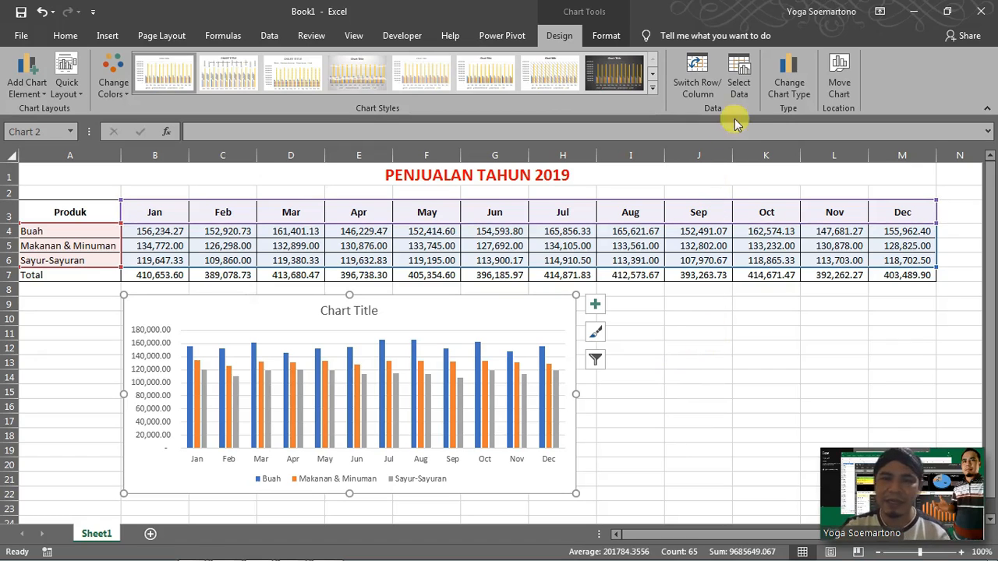
- Add a series to the chart's data source with its name from cell A7 and values from B7:M7
click(741, 78)
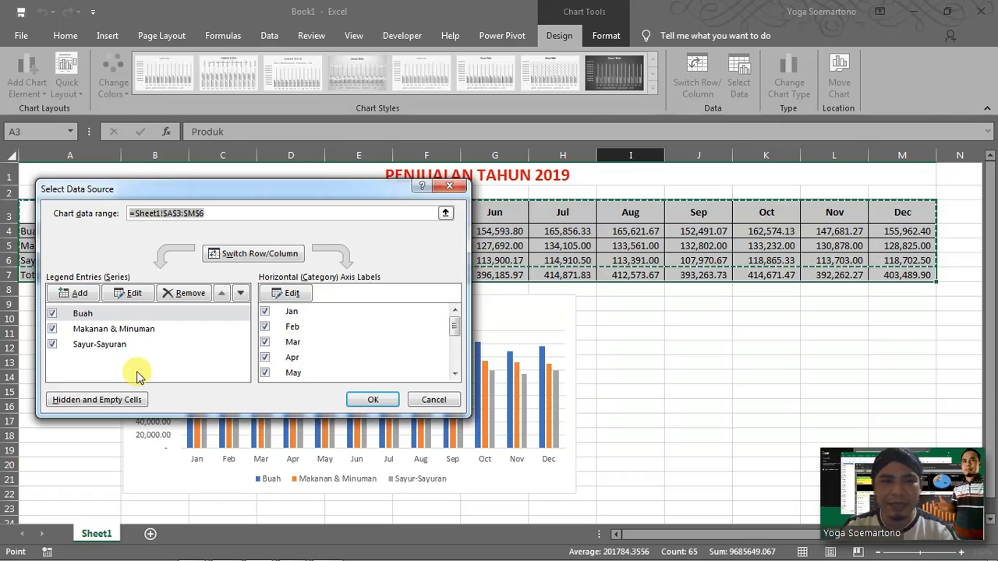
click(80, 294)
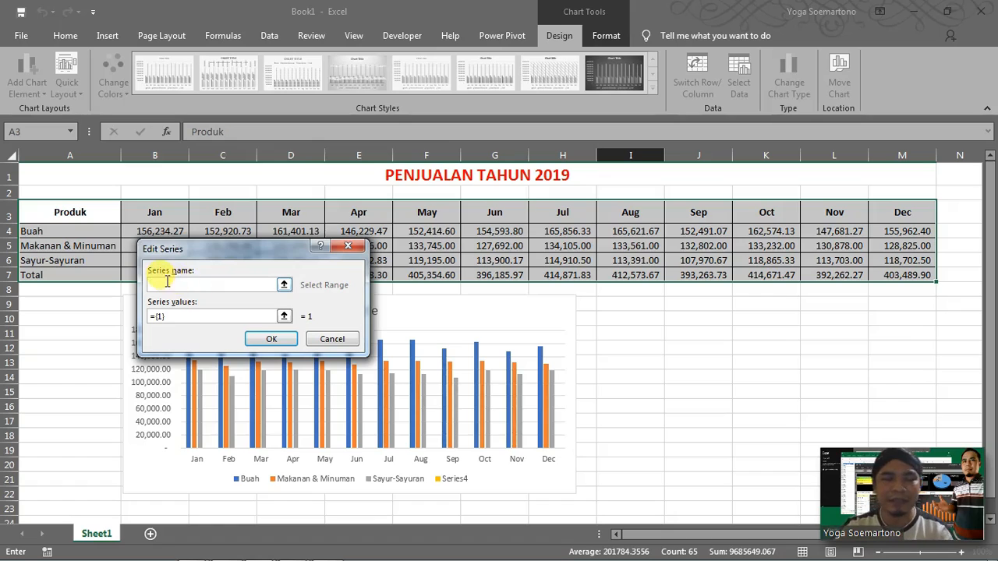
click(71, 274)
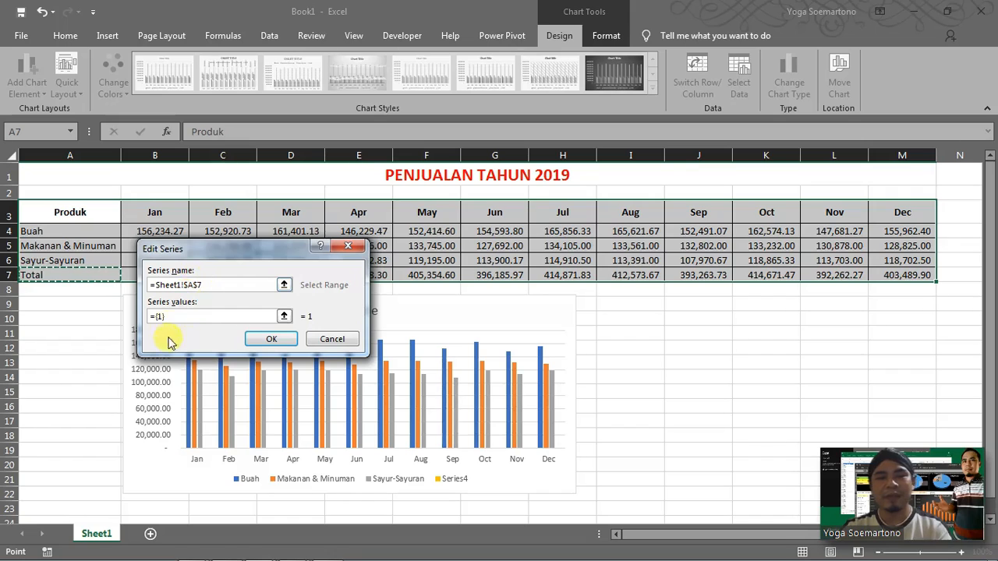
drag(228, 259, 604, 300)
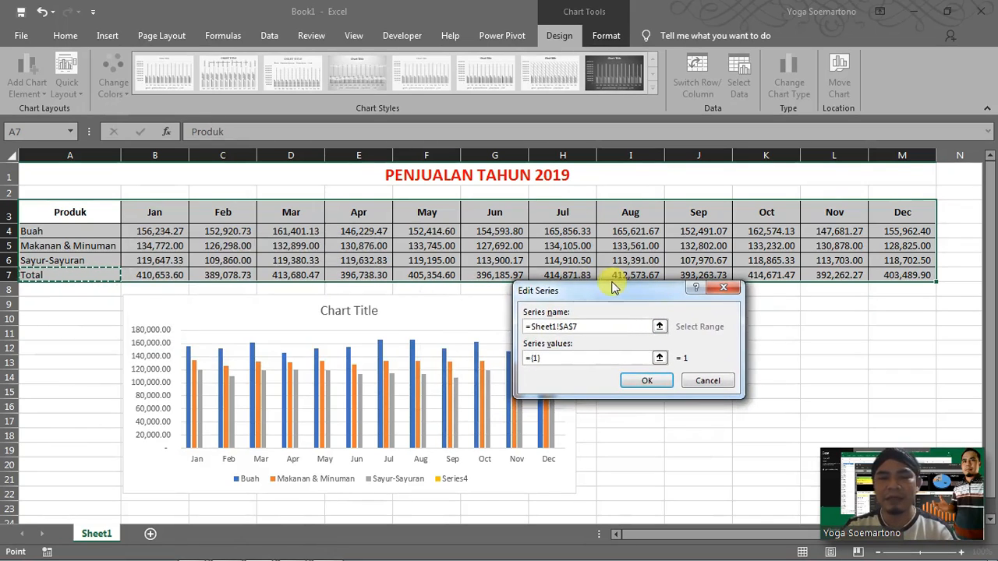
click(660, 359)
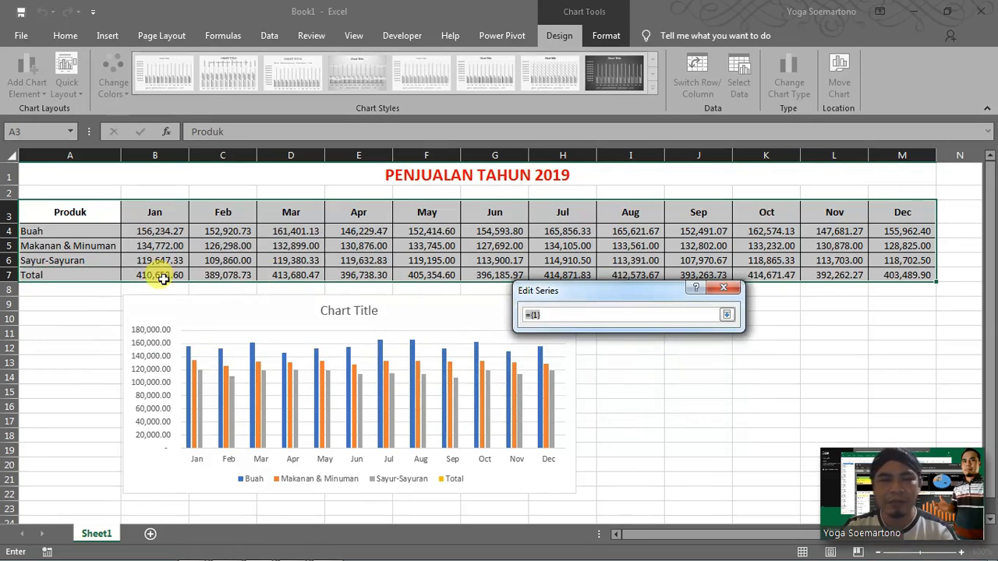
drag(149, 276, 897, 275)
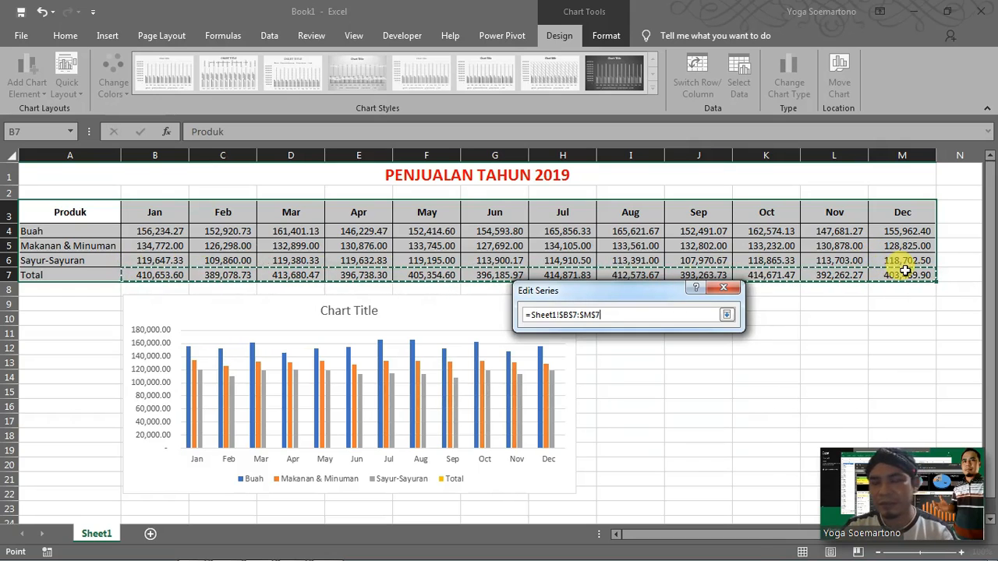
click(726, 314)
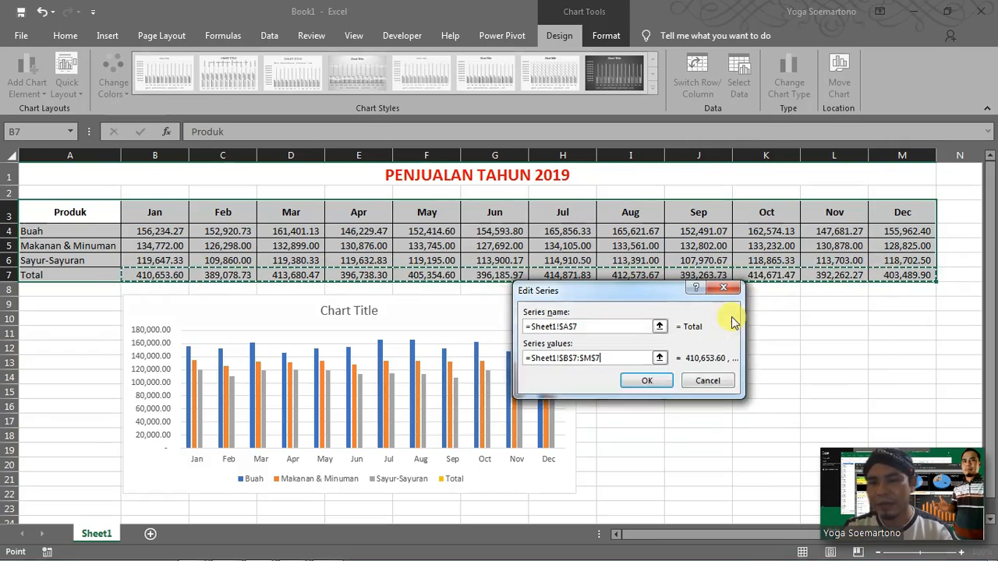
click(650, 381)
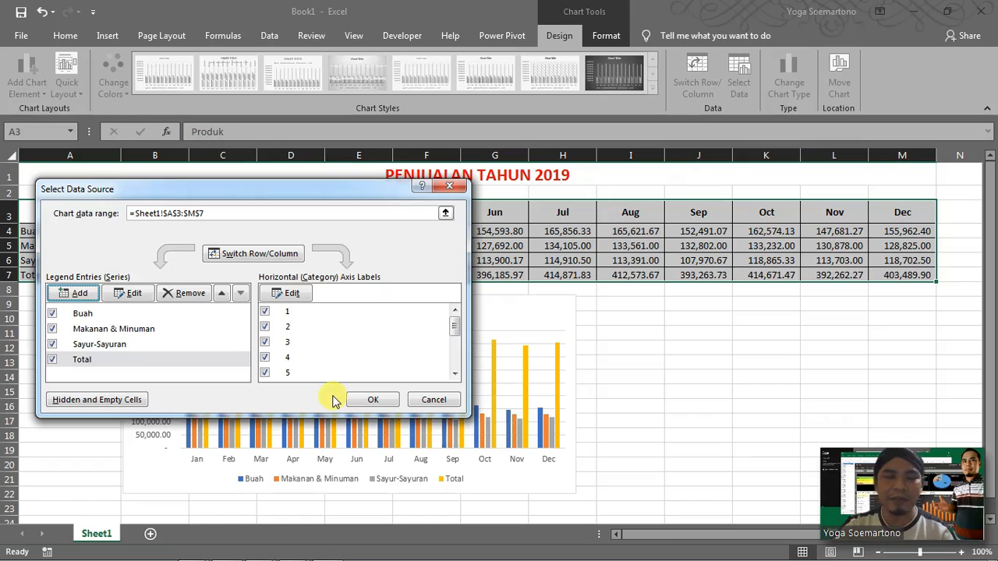
click(373, 400)
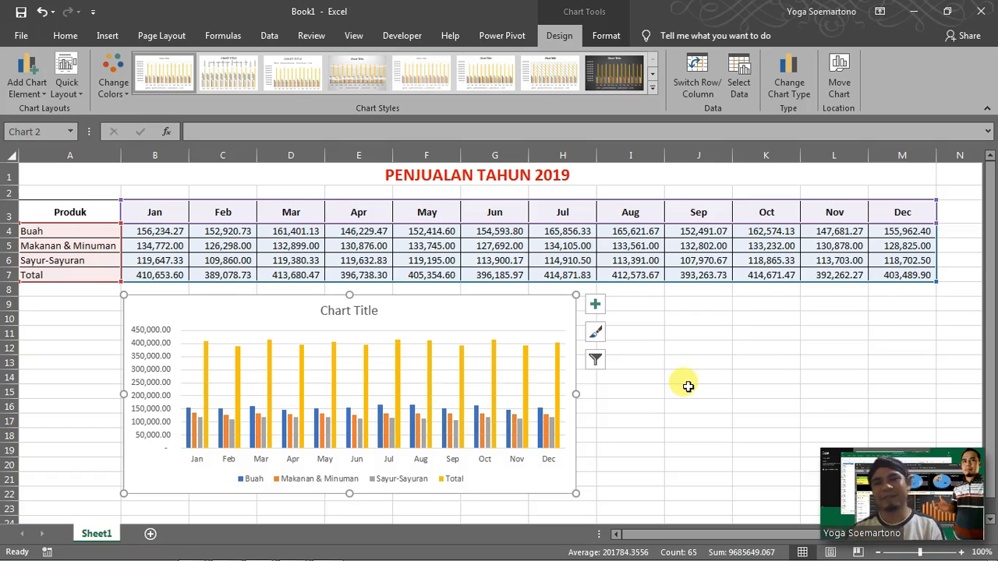
- Exclude the Total series from the chart by unchecking it in the data source selection
click(737, 82)
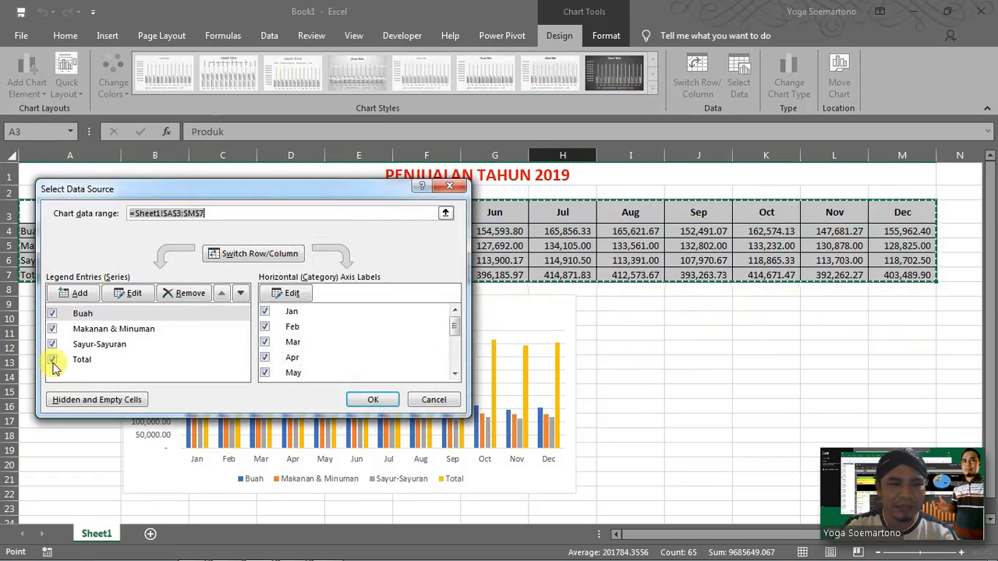
click(52, 360)
click(371, 398)
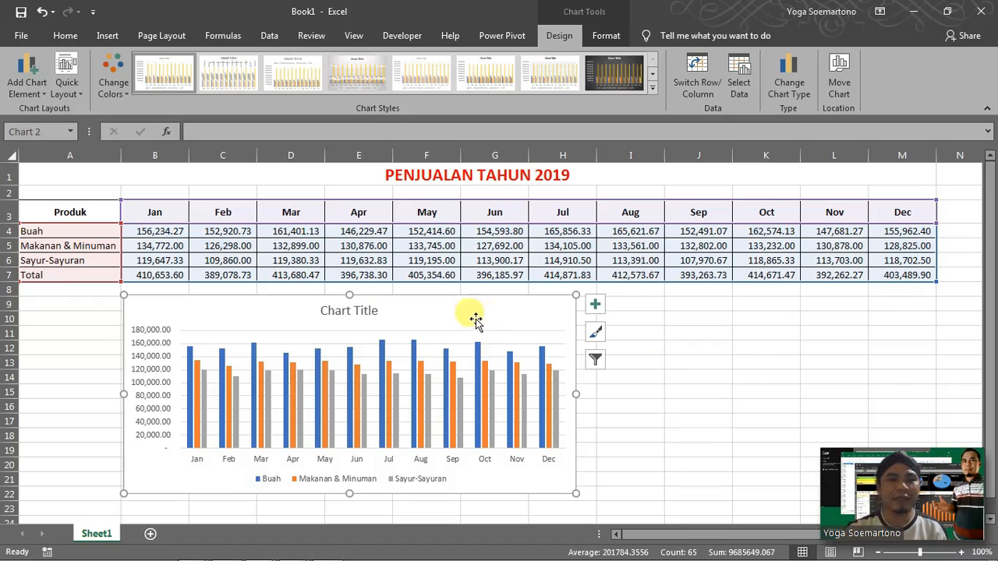
drag(167, 209, 908, 222)
drag(108, 234, 108, 263)
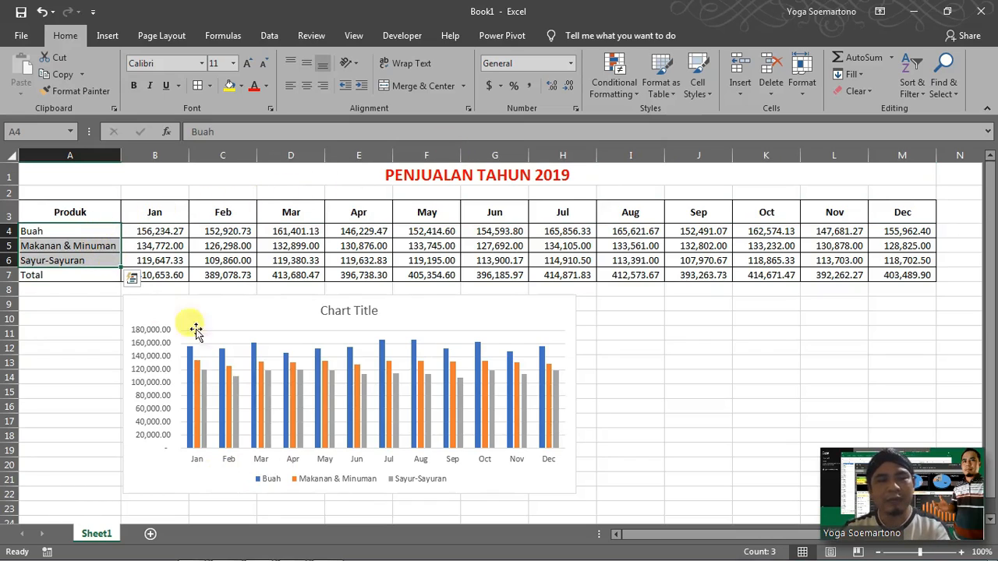
click(198, 462)
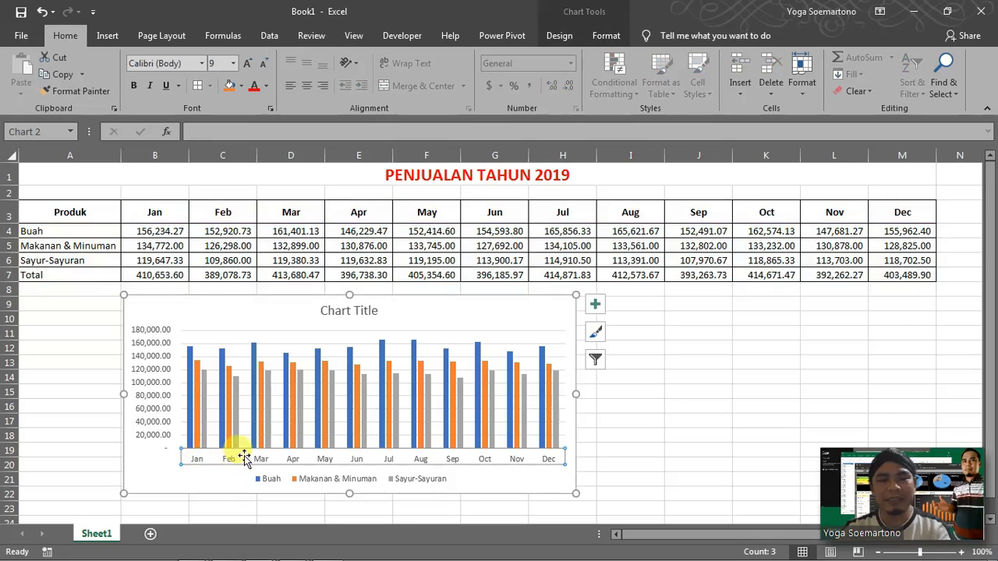
click(169, 215)
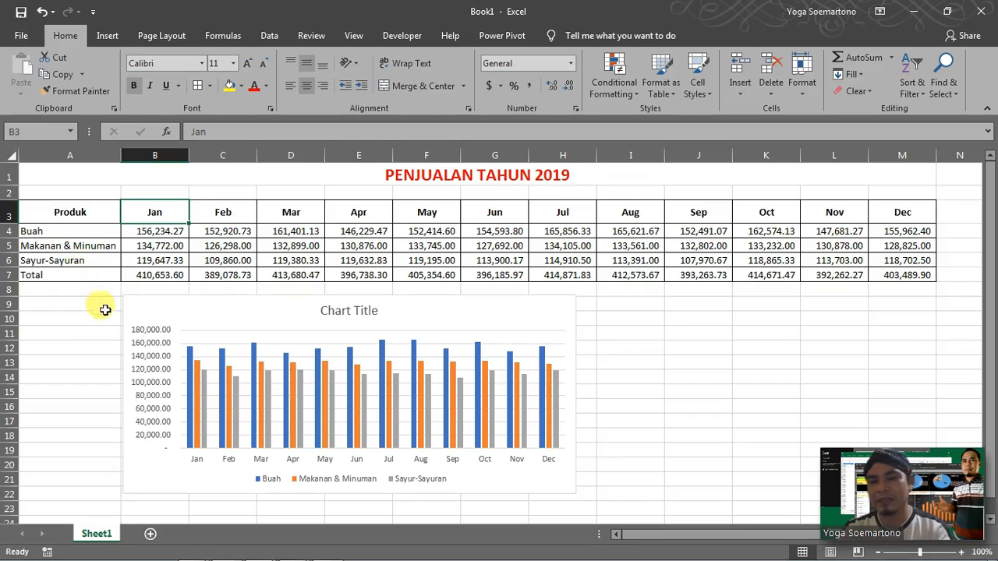
- Switch the chart's rows and columns to plot products on the horizontal axis with months as series, and switch them back
click(447, 305)
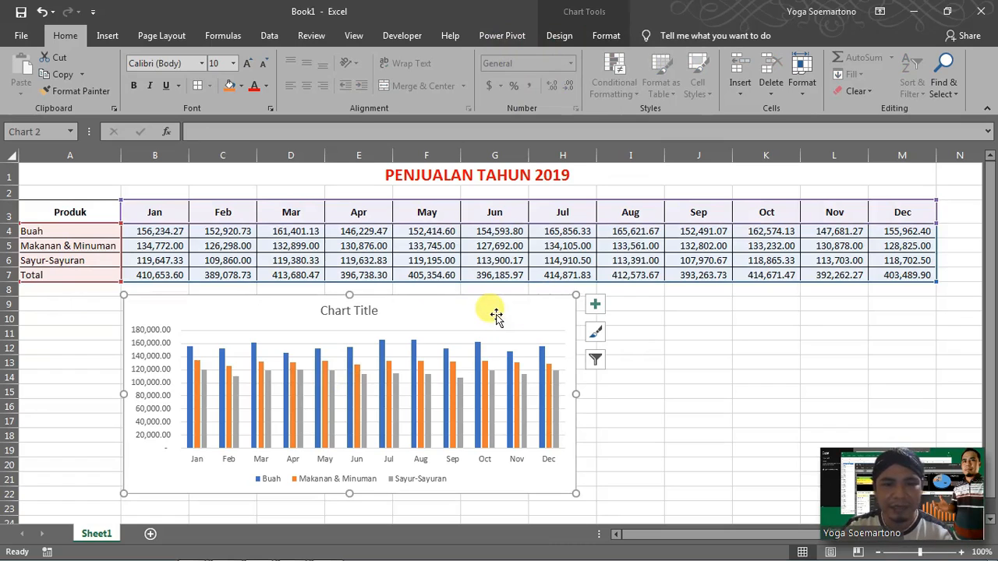
click(602, 35)
click(566, 37)
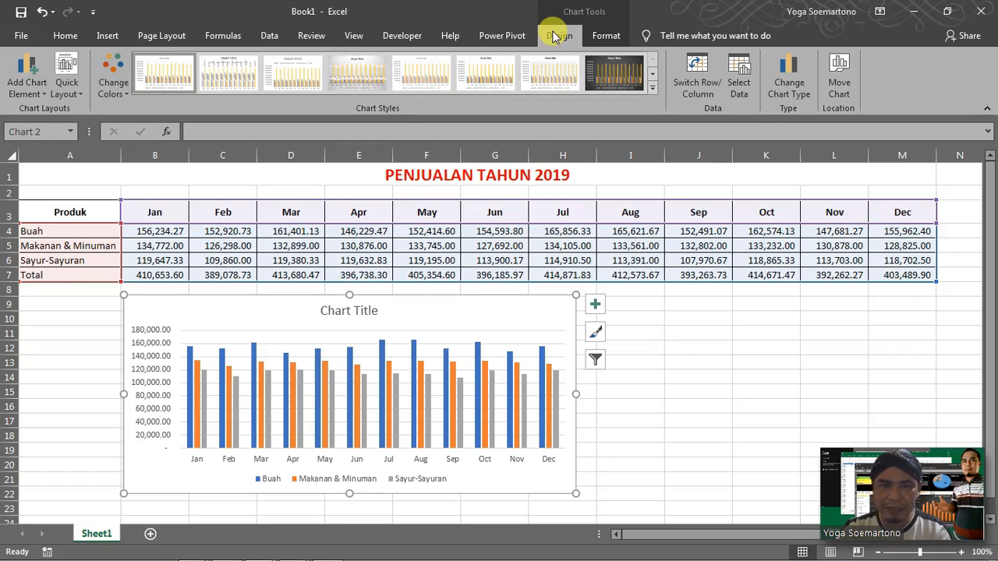
click(693, 82)
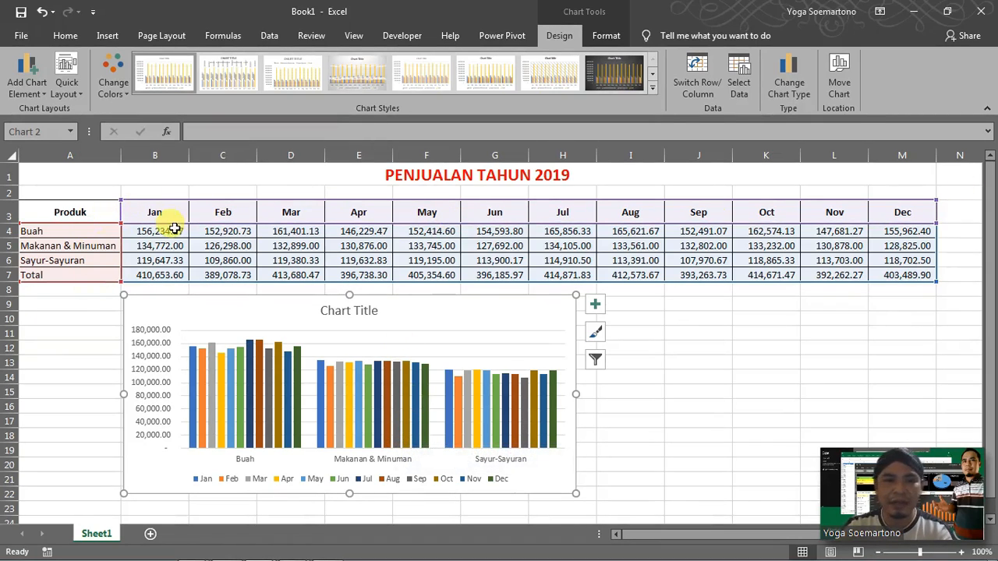
click(698, 80)
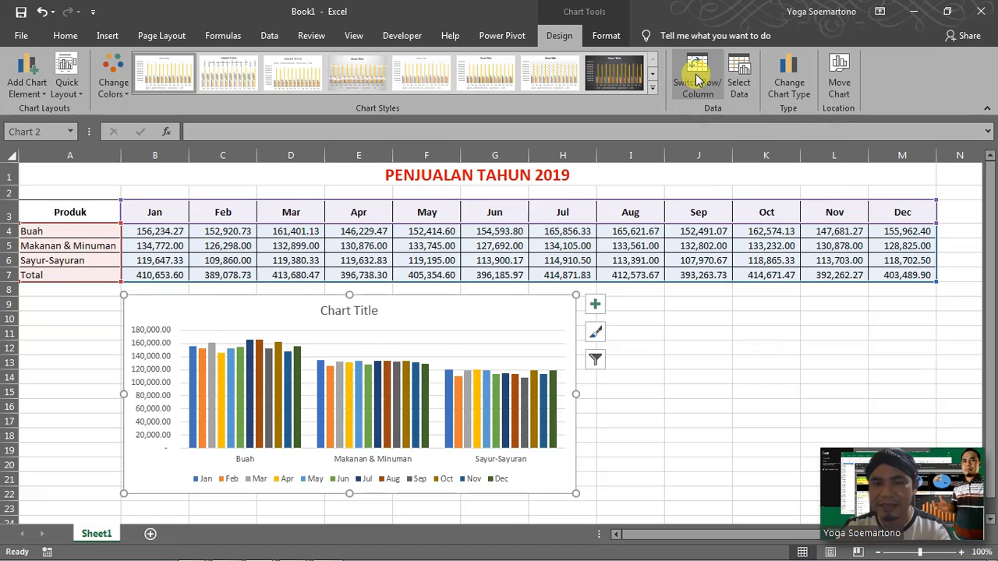
- Switch the chart's rows and columns to put months on the horizontal axis, and apply the first quick layout
click(698, 80)
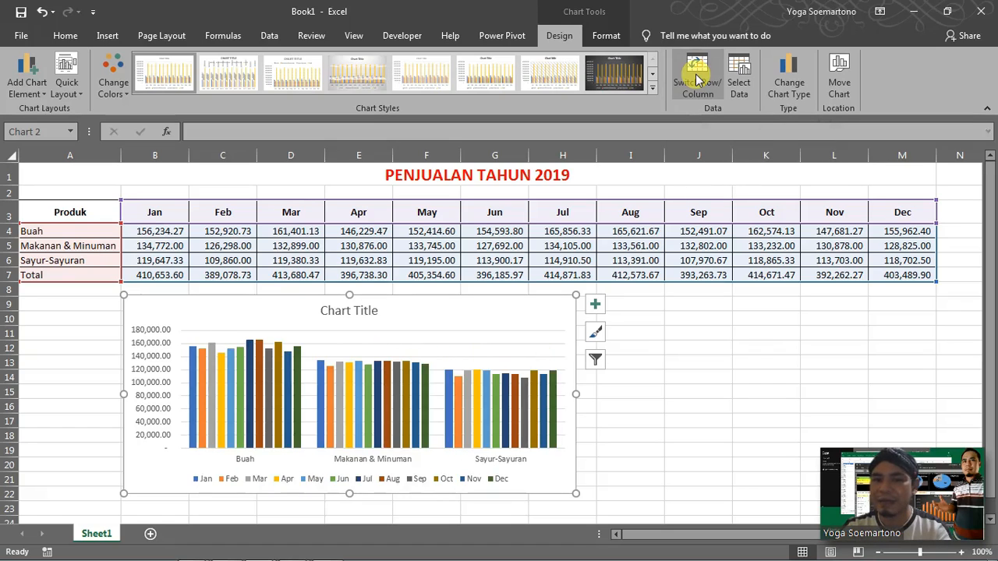
click(698, 80)
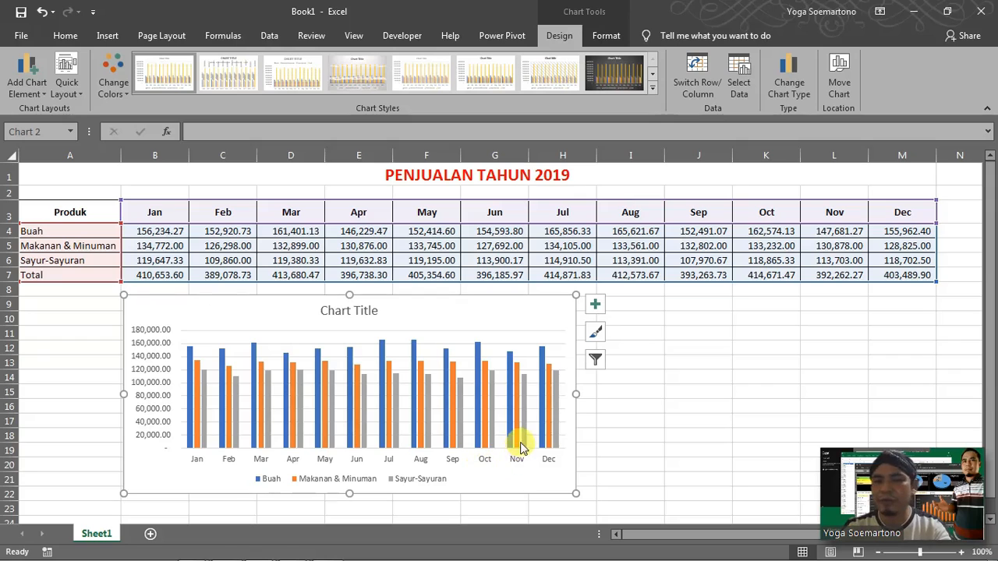
click(67, 78)
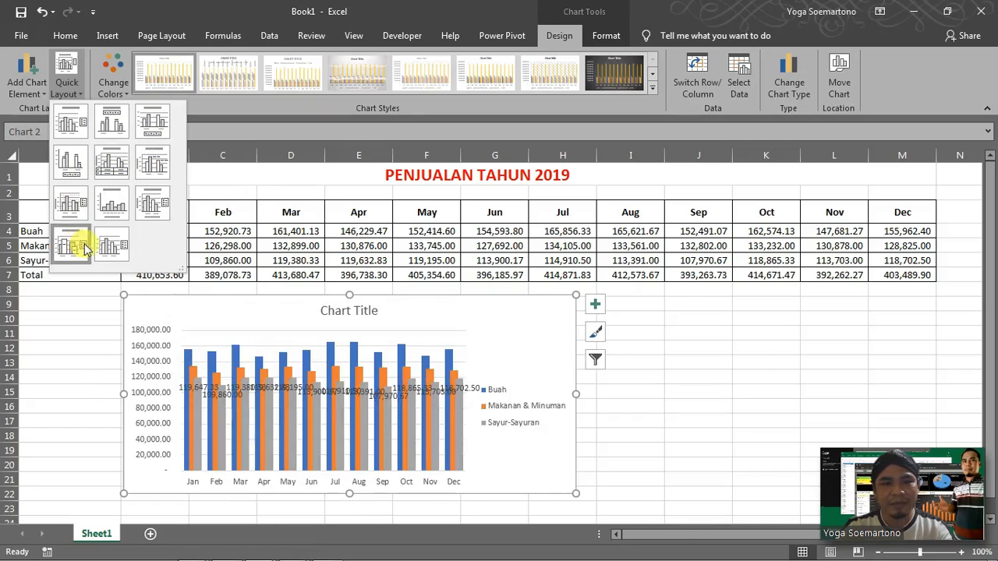
click(74, 121)
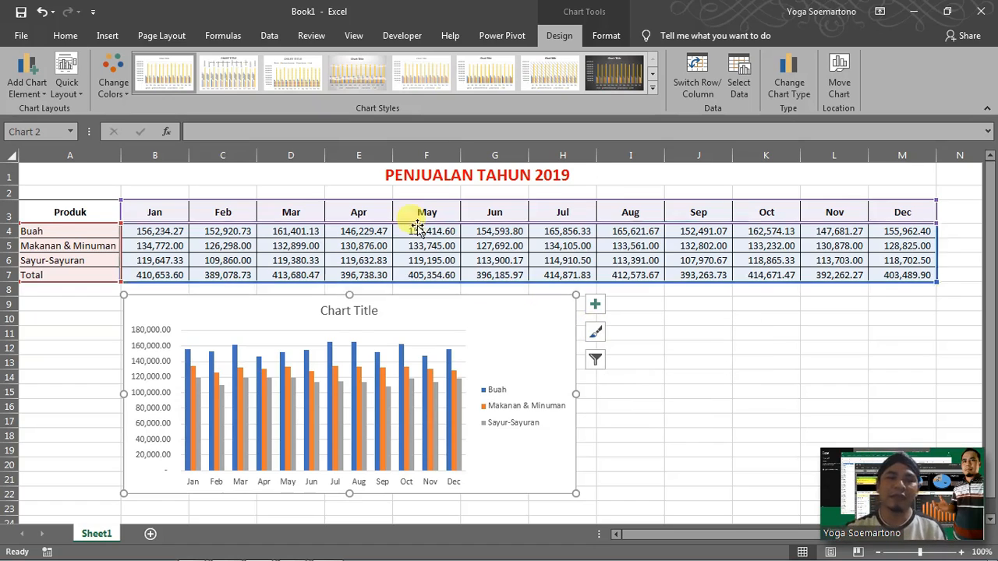
- Replace the chart title's placeholder text with PENJUALAN TAHUN 2019
click(358, 310)
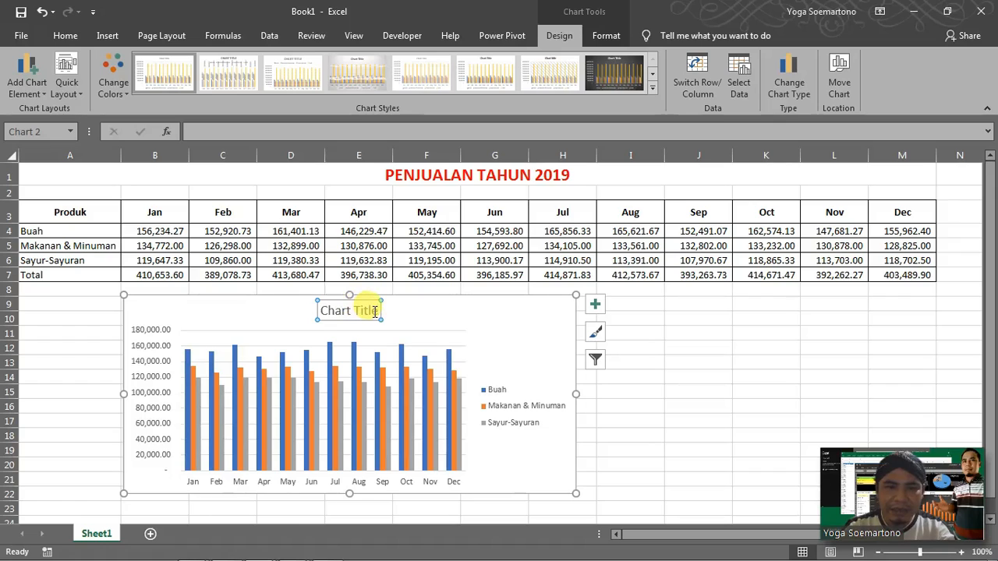
drag(378, 310, 286, 305)
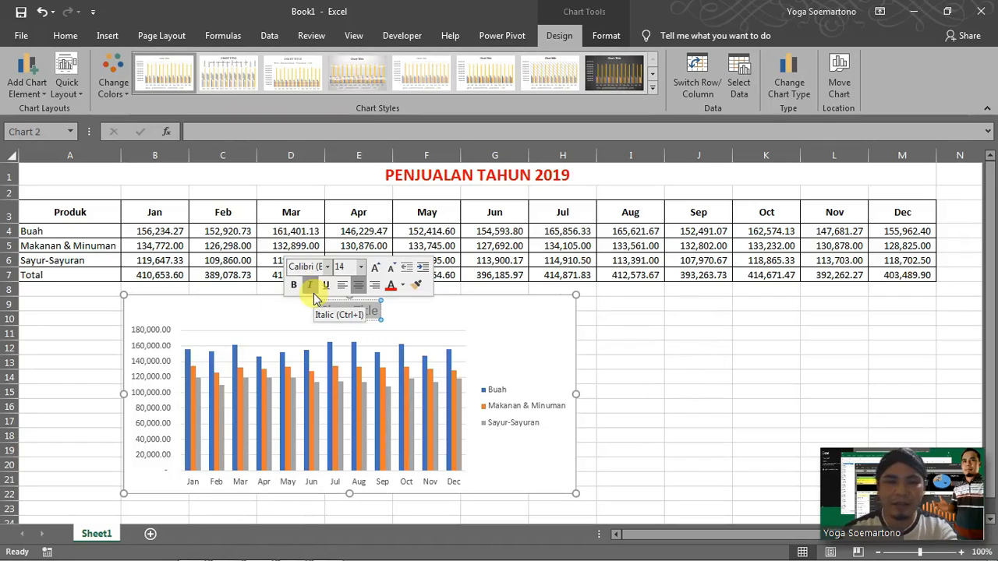
key(Delete)
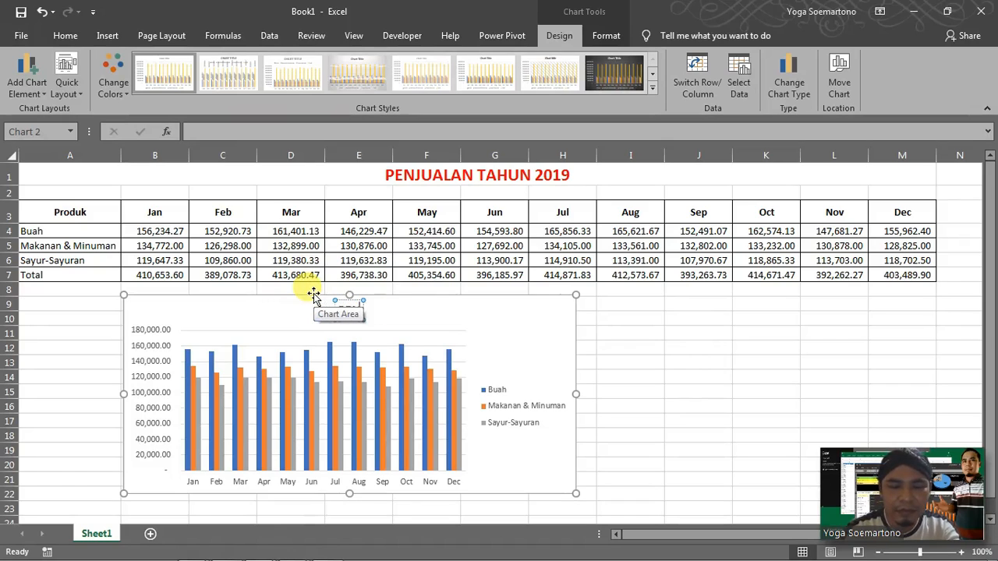
text(PENJUALA)
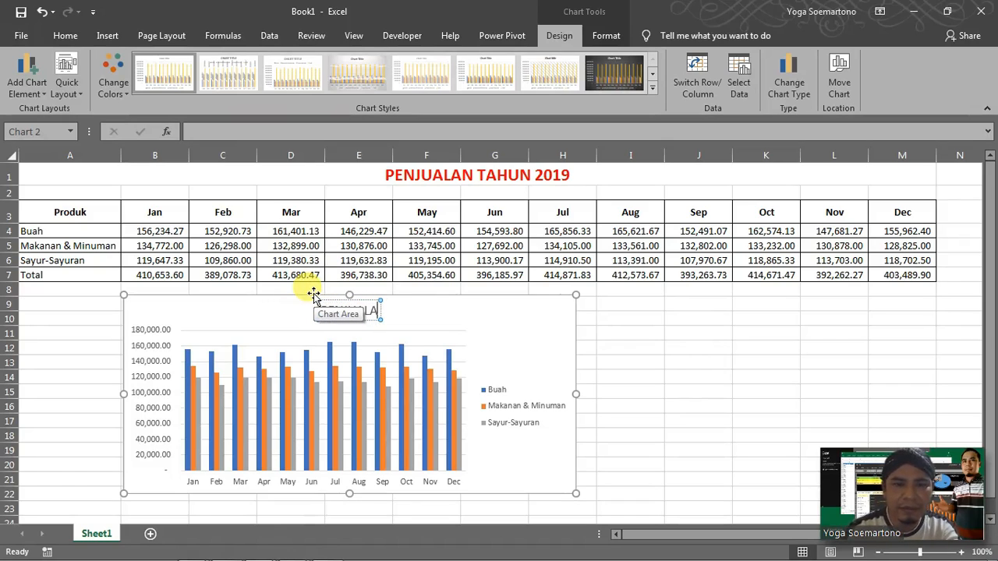
text(N)
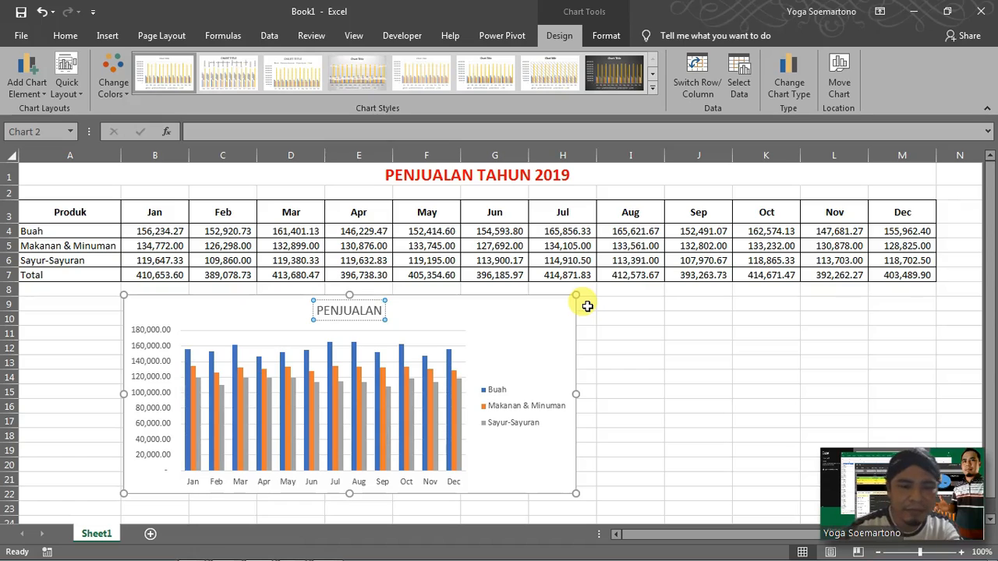
text( TAHUN)
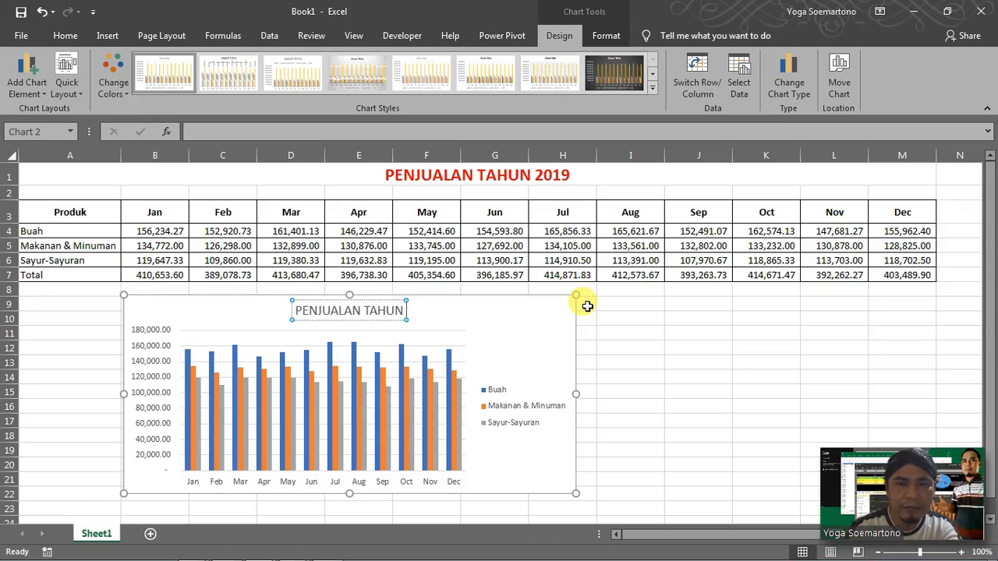
text( 2019)
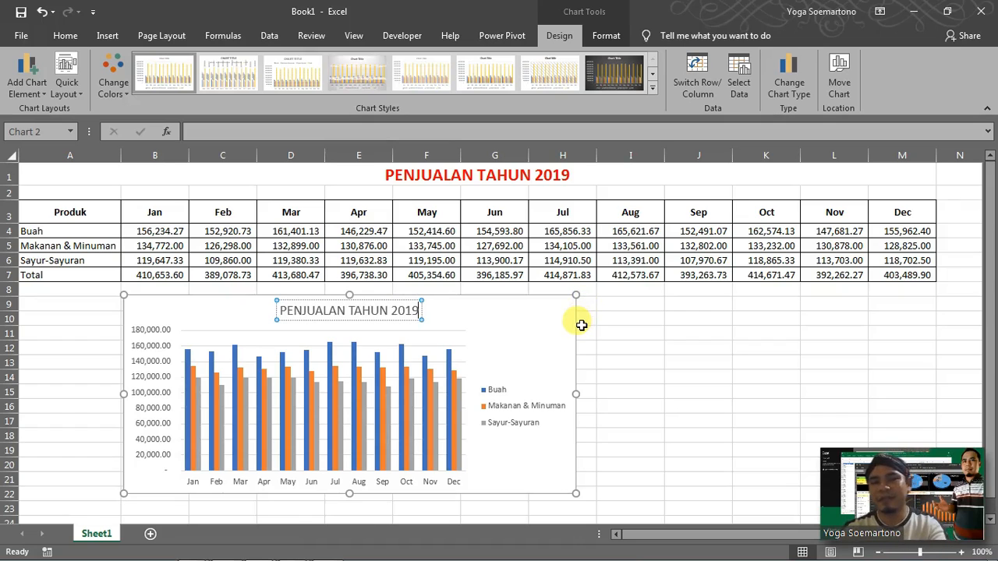
click(639, 327)
- Link the chart title to the sheet heading in cell A1 with the formula =Sheet1!$A$1
click(415, 310)
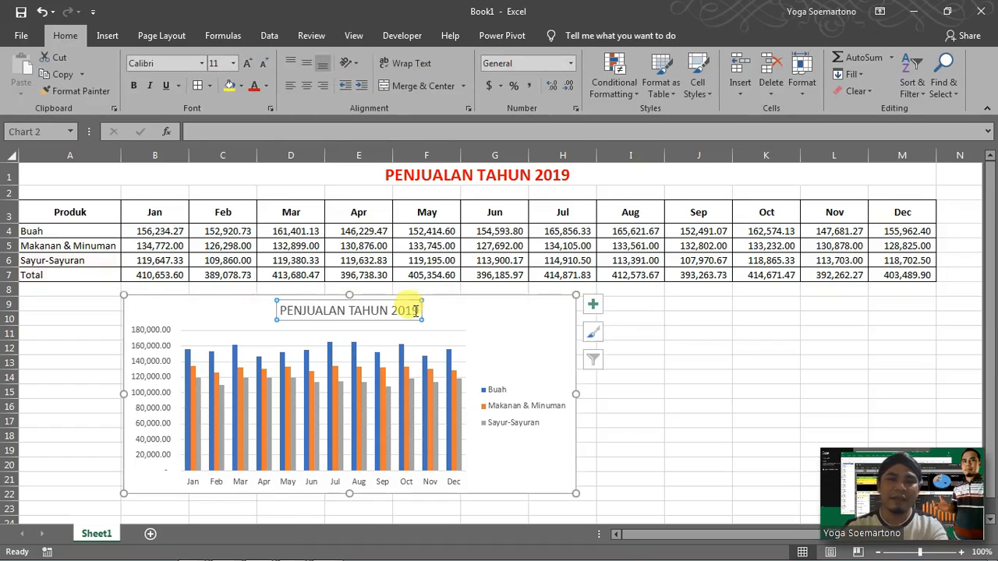
click(64, 35)
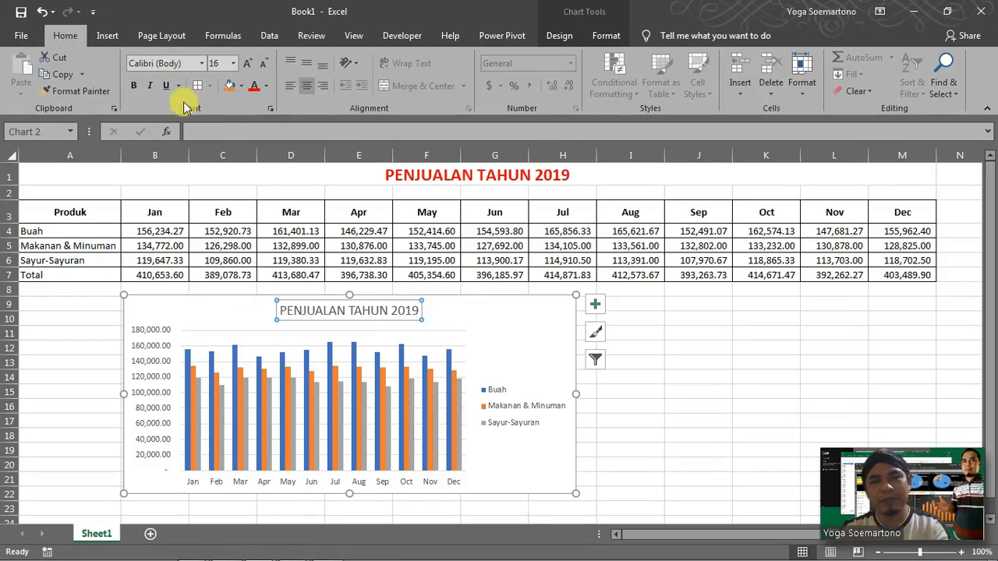
double_click(360, 318)
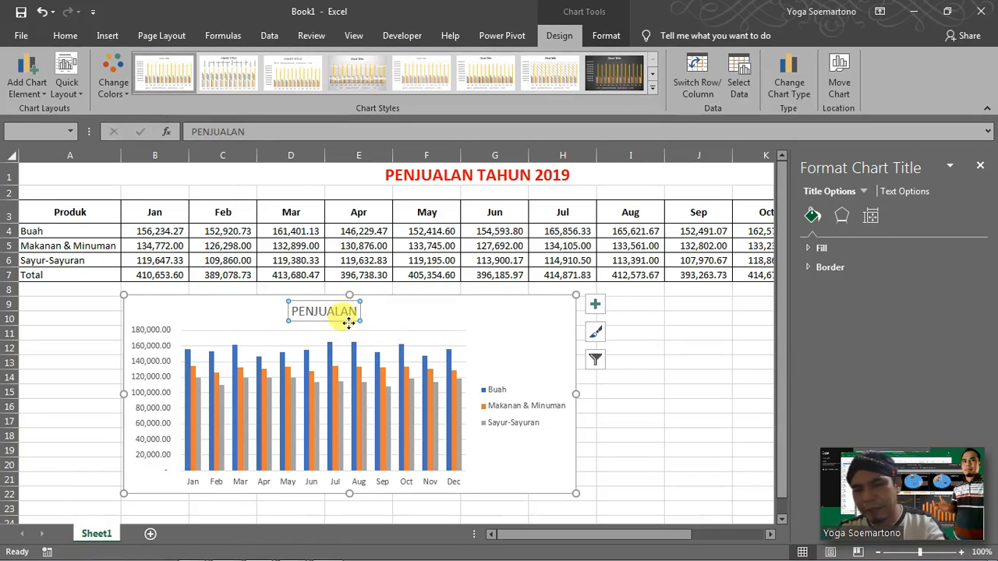
drag(257, 131, 168, 132)
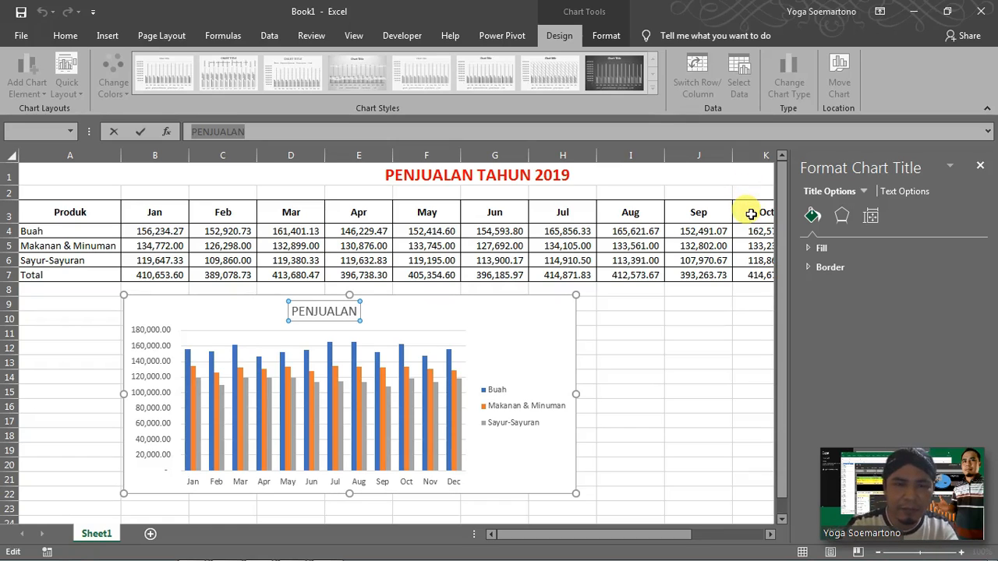
text(=)
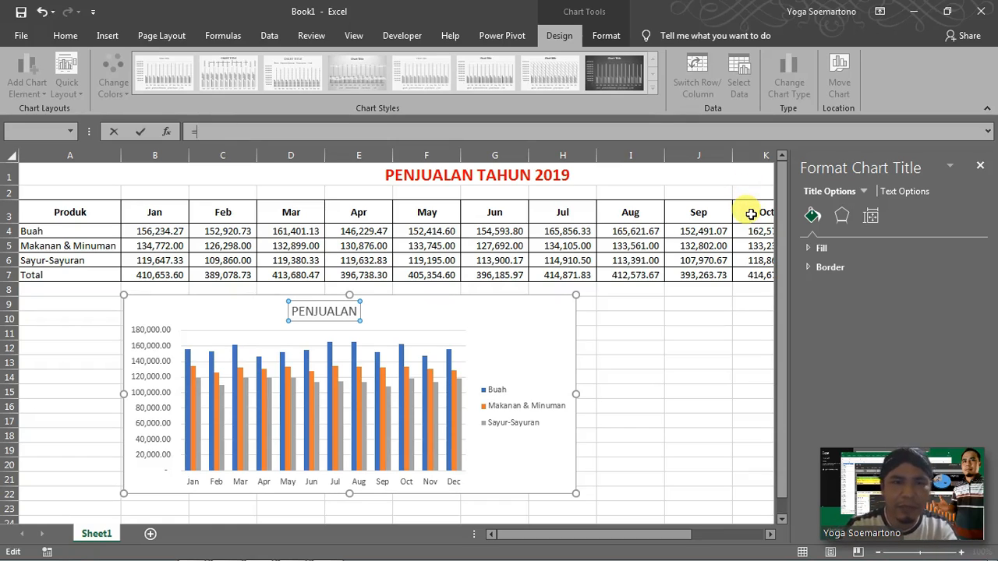
click(487, 178)
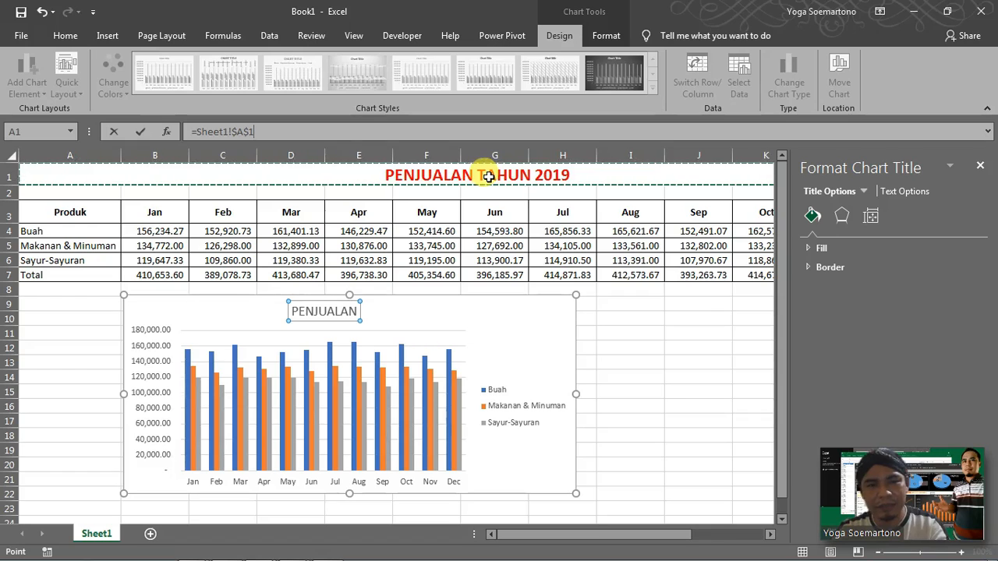
key(Return)
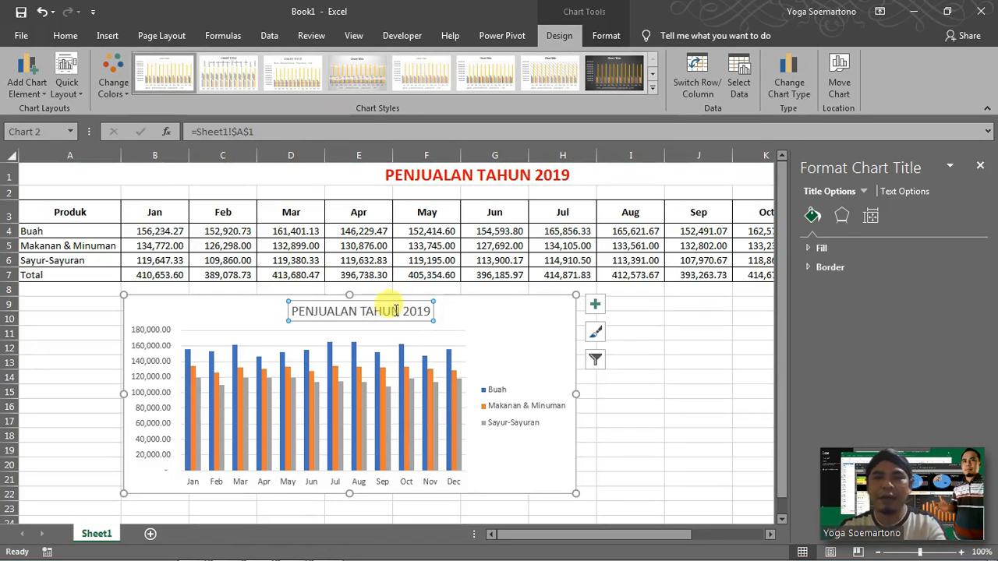
- Format the chart title in red, bold, at font size 16
click(64, 35)
click(253, 85)
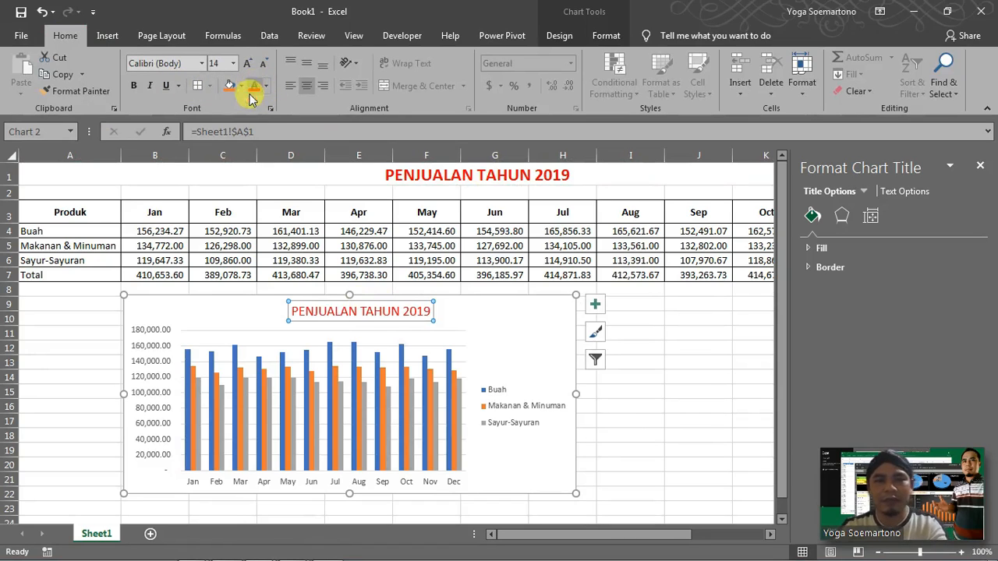
click(233, 63)
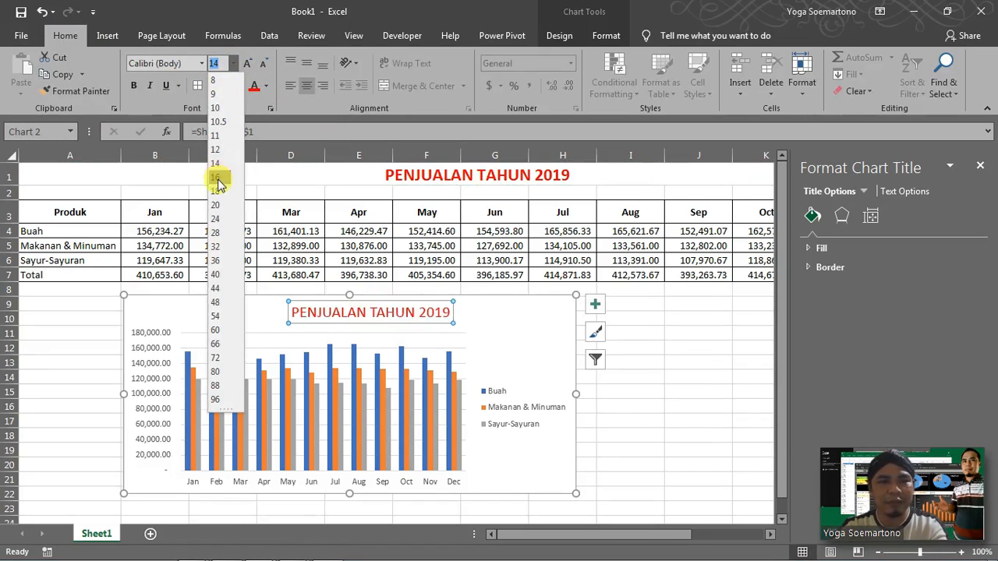
click(219, 176)
click(133, 85)
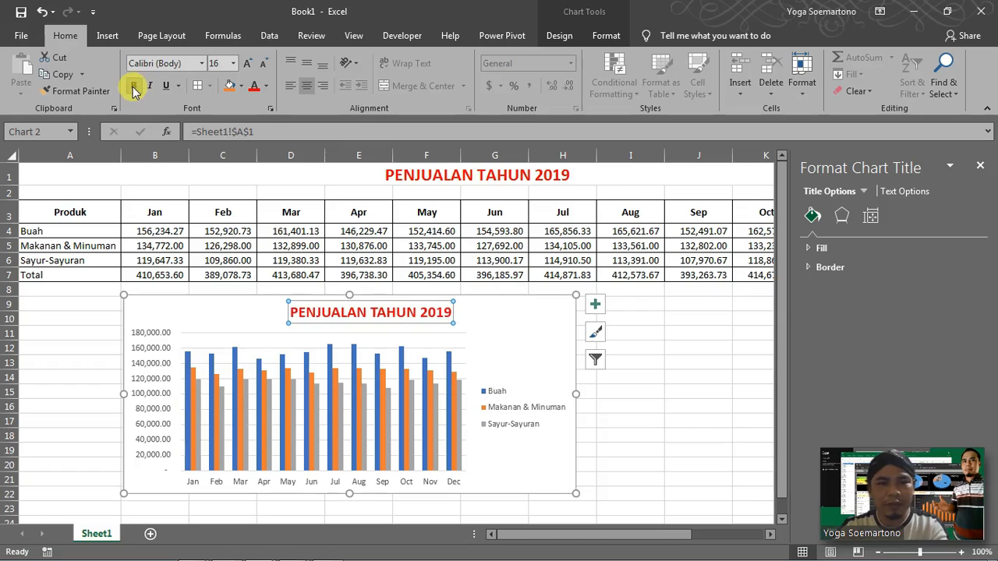
click(644, 364)
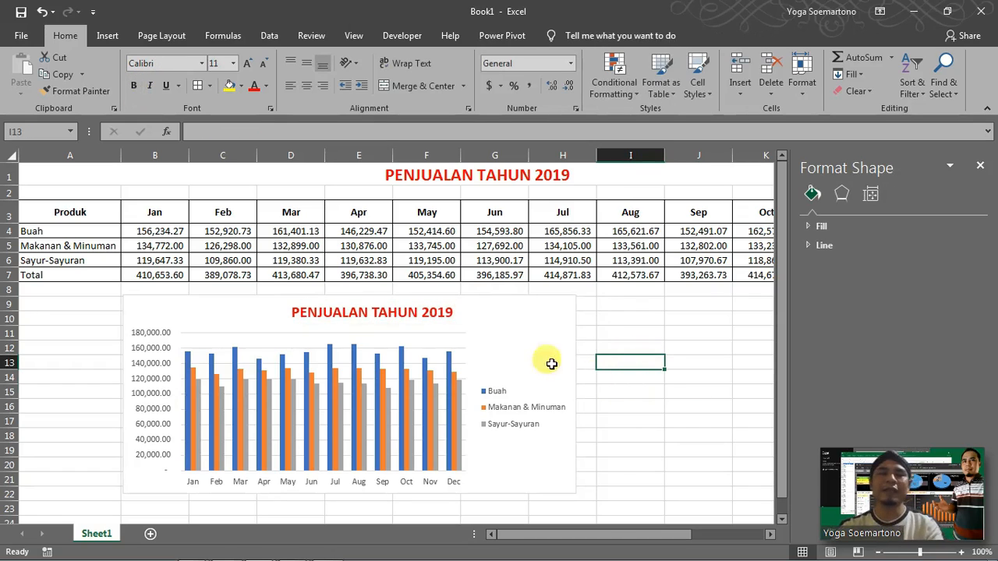
click(518, 323)
click(657, 330)
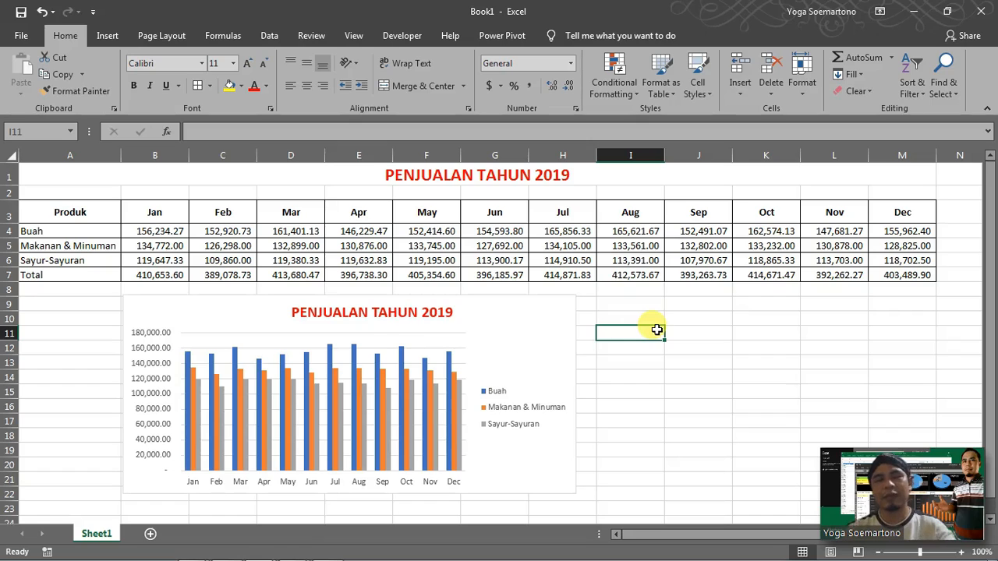
- Give the chart area a solid fill in light orange
click(496, 312)
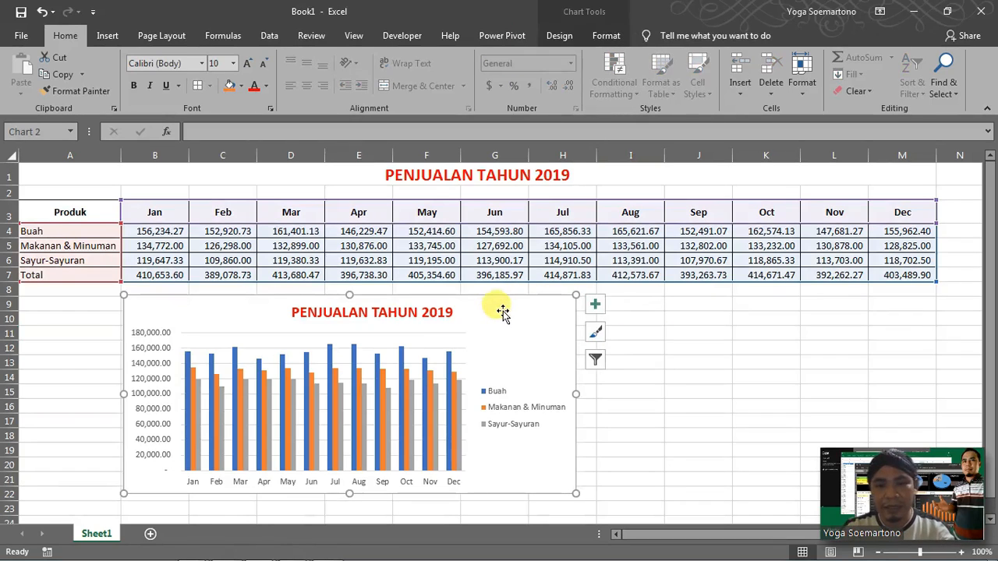
double_click(502, 311)
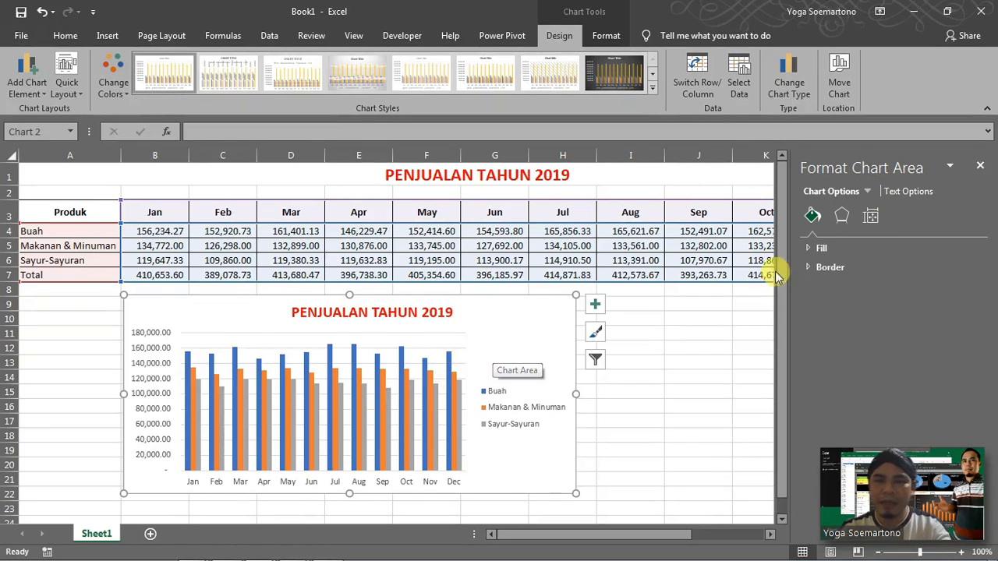
click(810, 249)
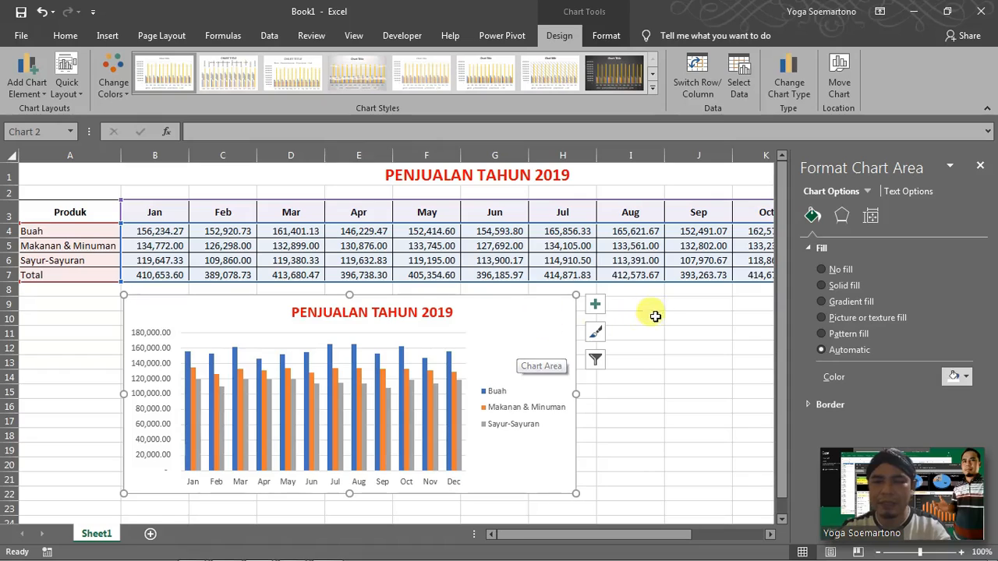
click(826, 285)
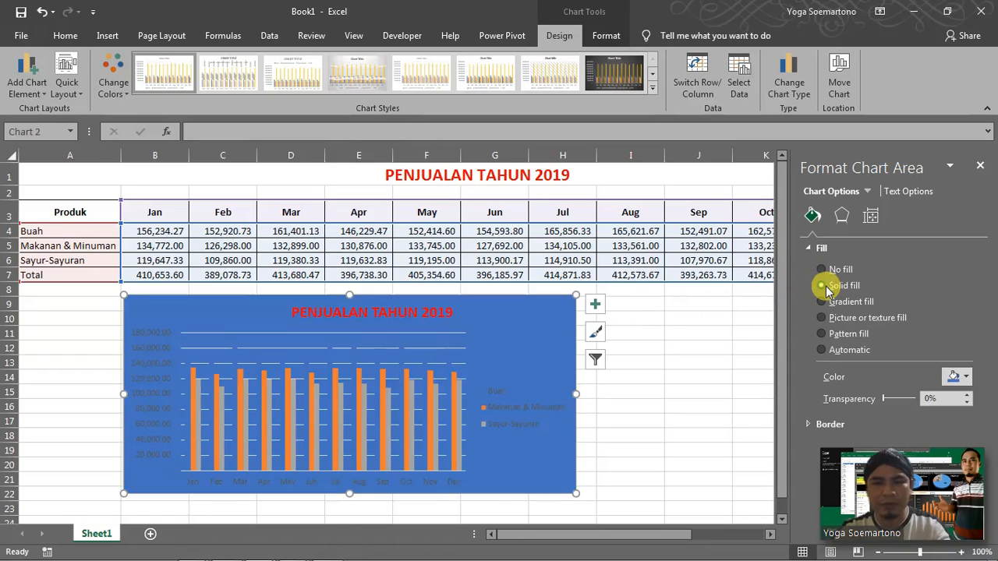
click(966, 376)
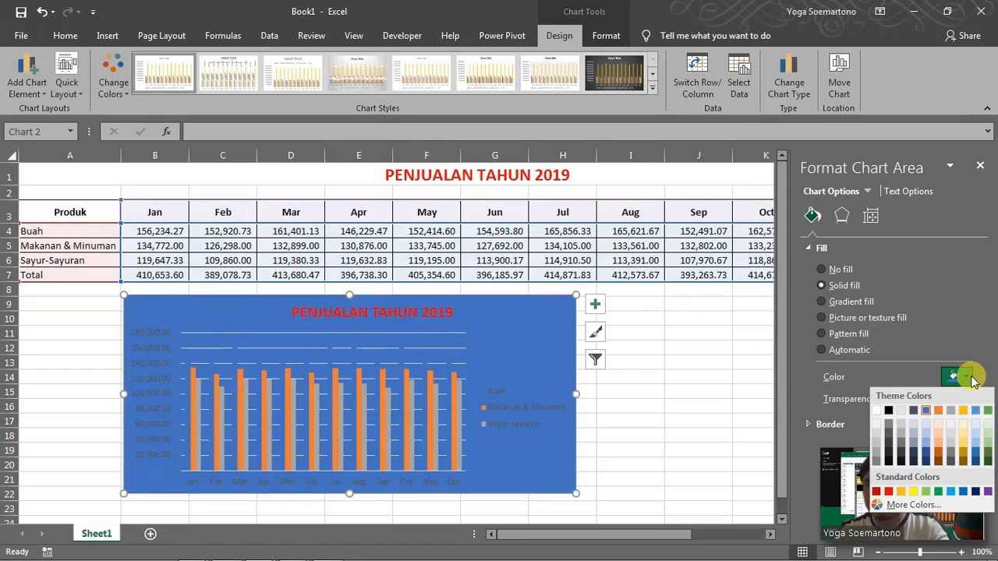
click(937, 435)
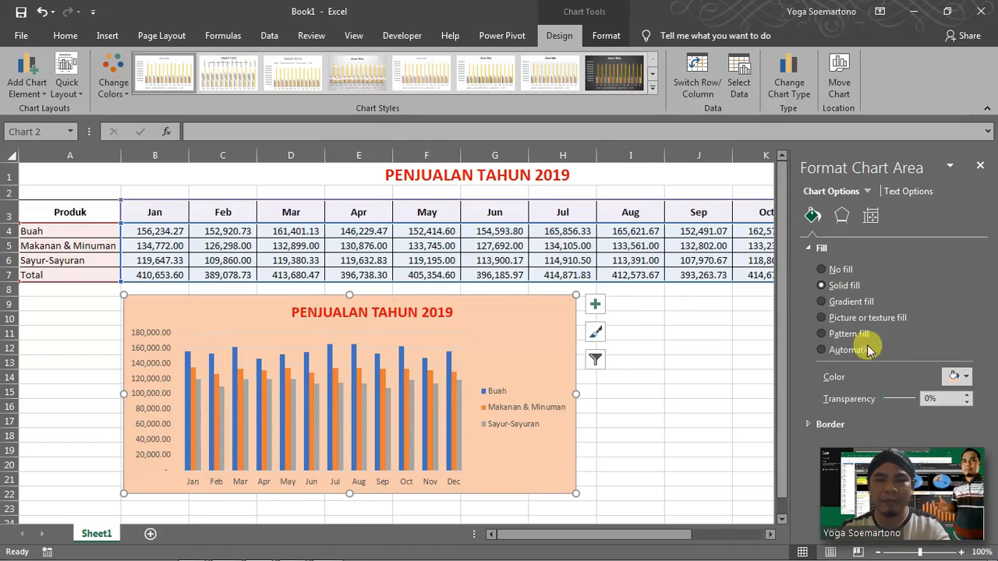
- Try gradient, texture and pattern fills on the chart area, and set its fill back to Automatic
click(838, 306)
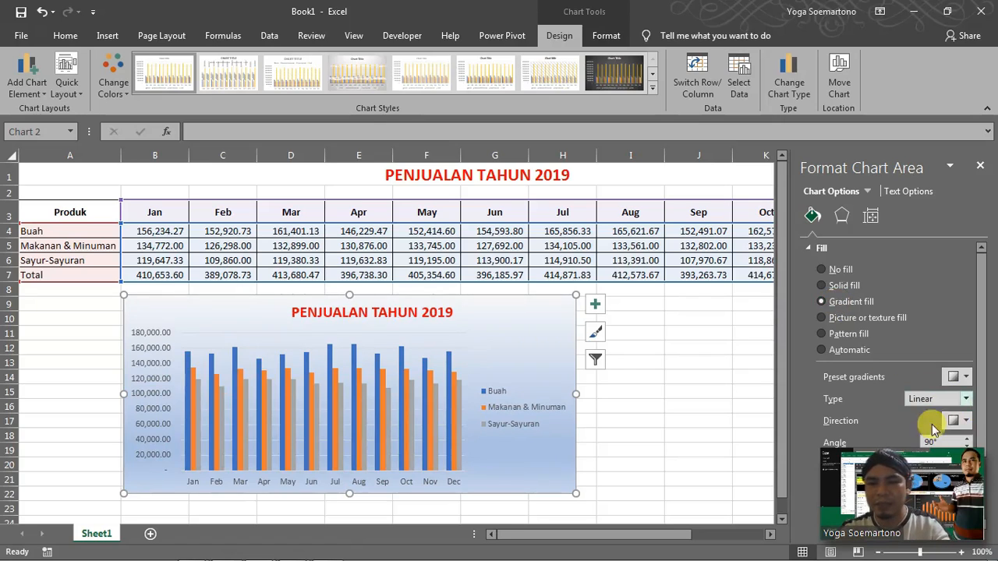
click(823, 318)
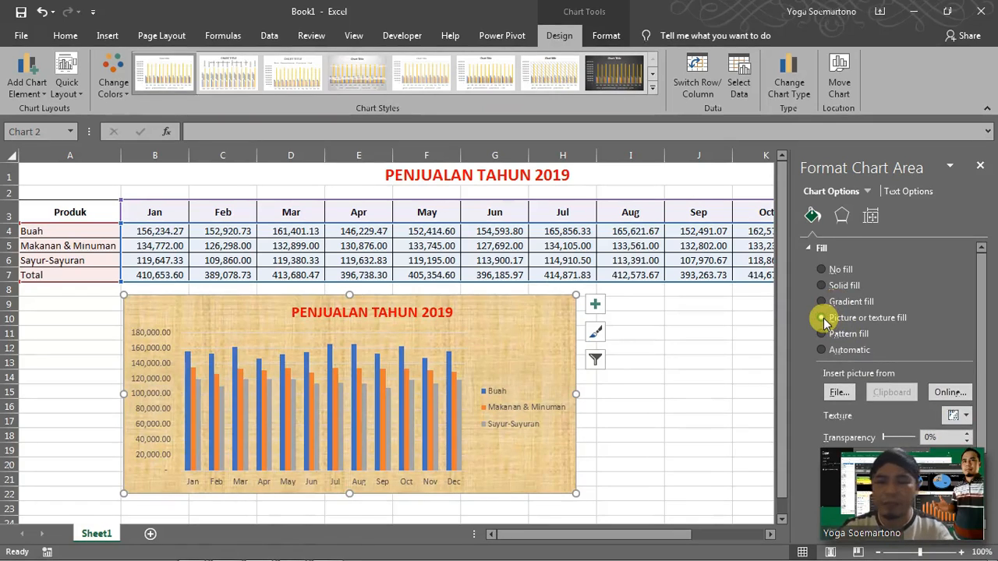
click(824, 335)
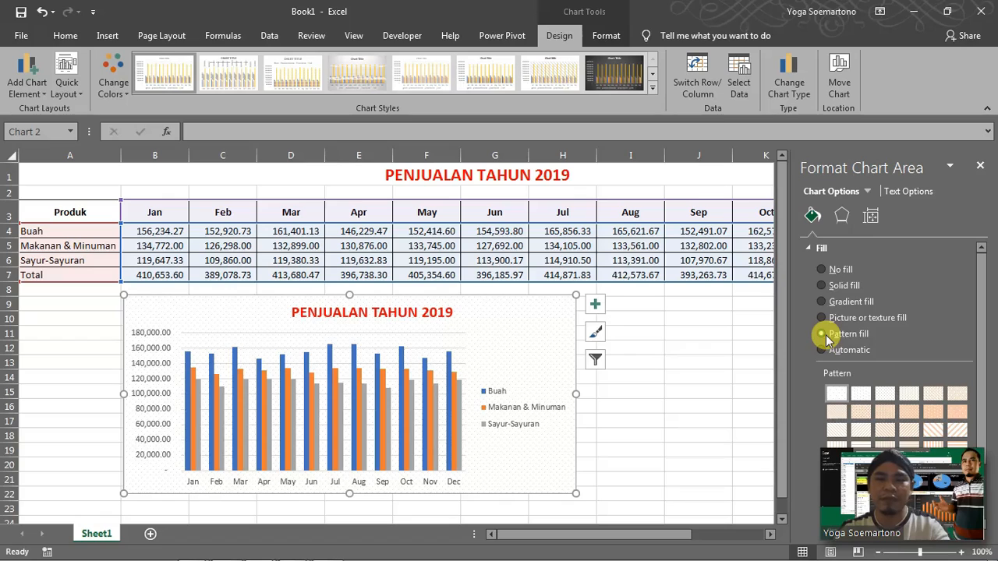
click(821, 350)
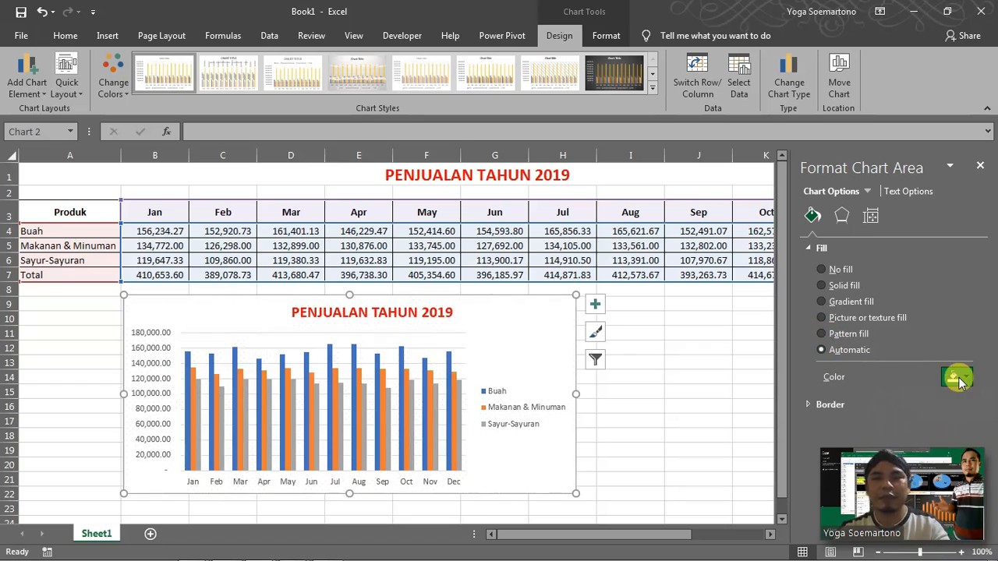
click(959, 377)
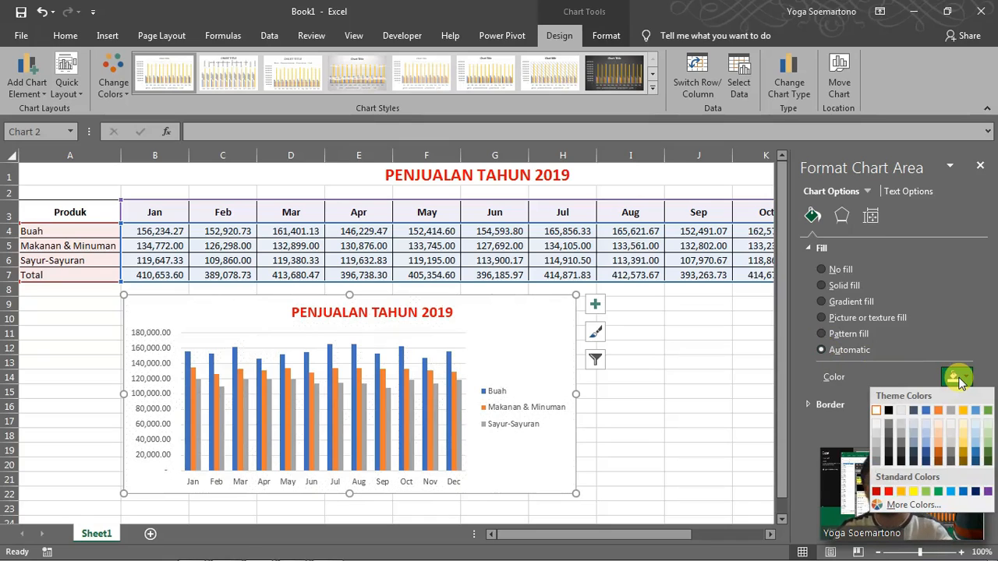
click(959, 378)
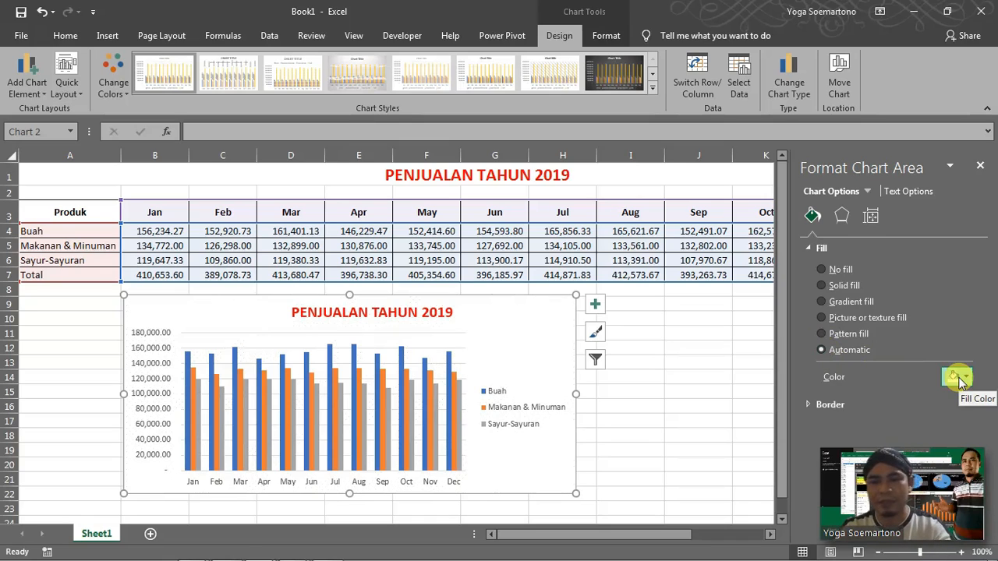
- Change the chart's colours to the colourful palette that starts with orange, gold and green
click(645, 375)
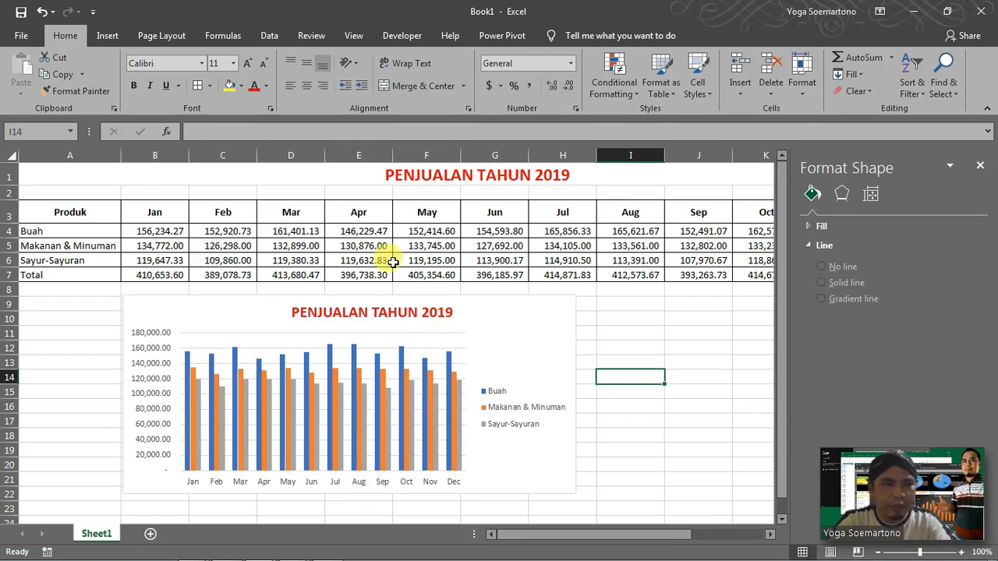
click(338, 353)
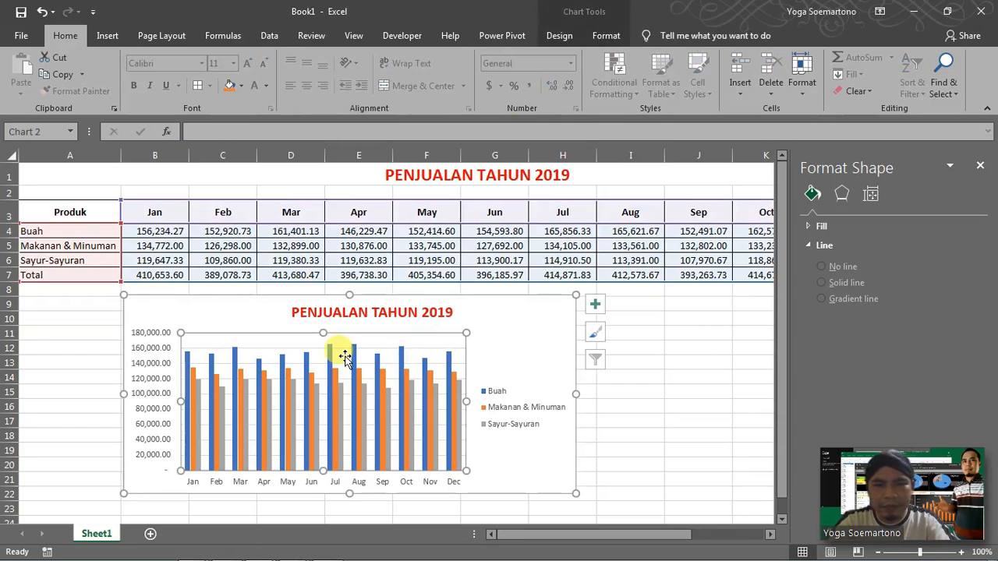
click(605, 35)
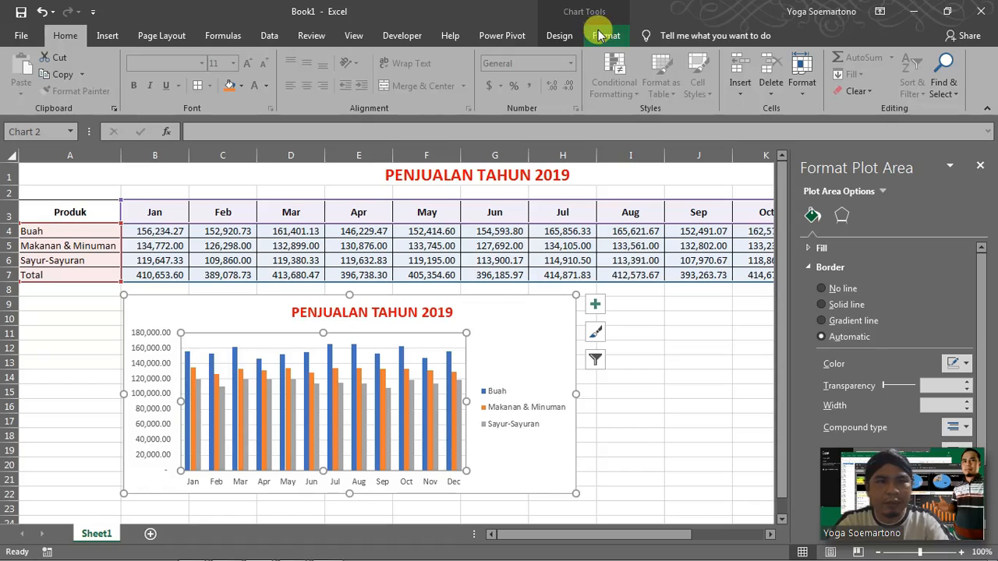
click(557, 39)
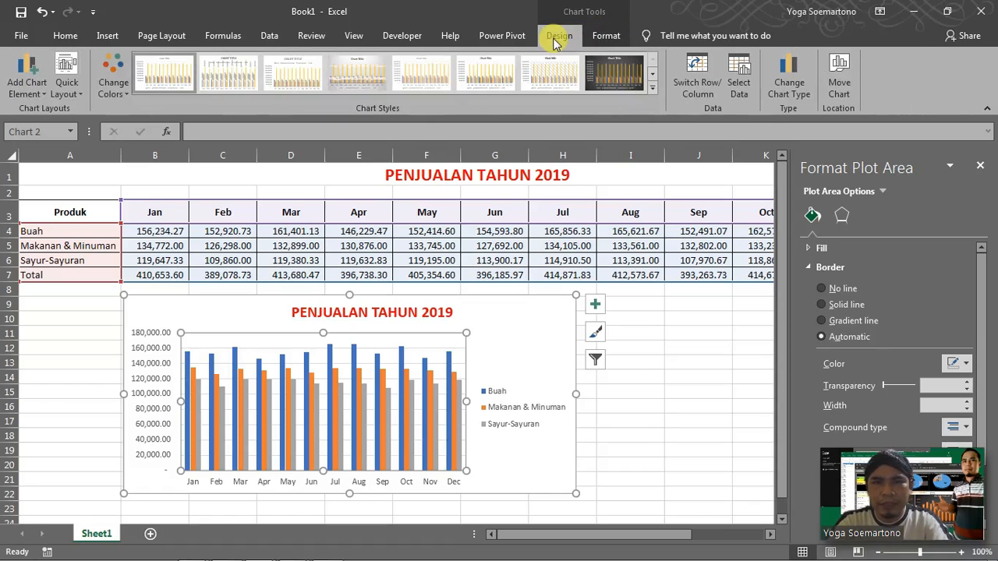
click(115, 87)
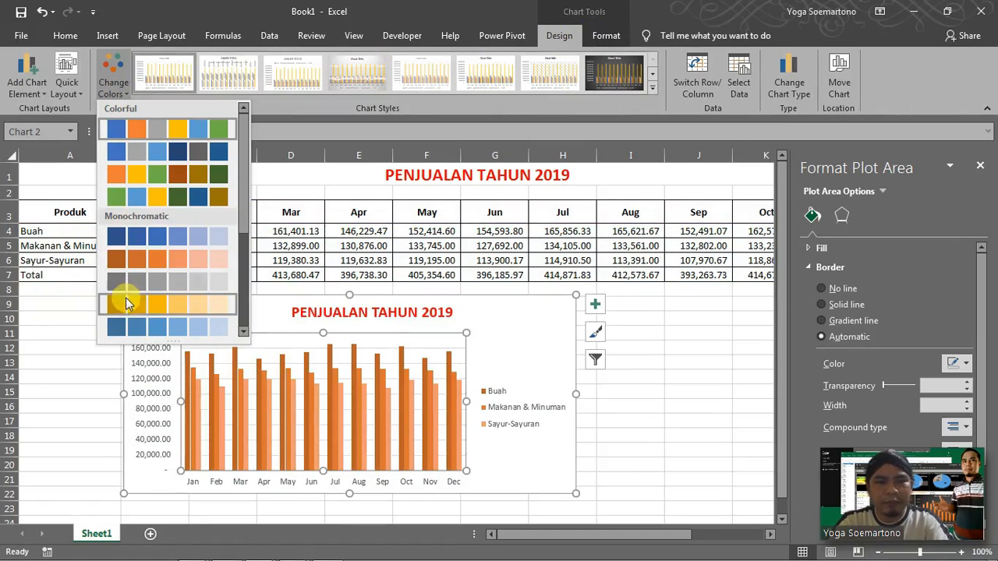
click(152, 177)
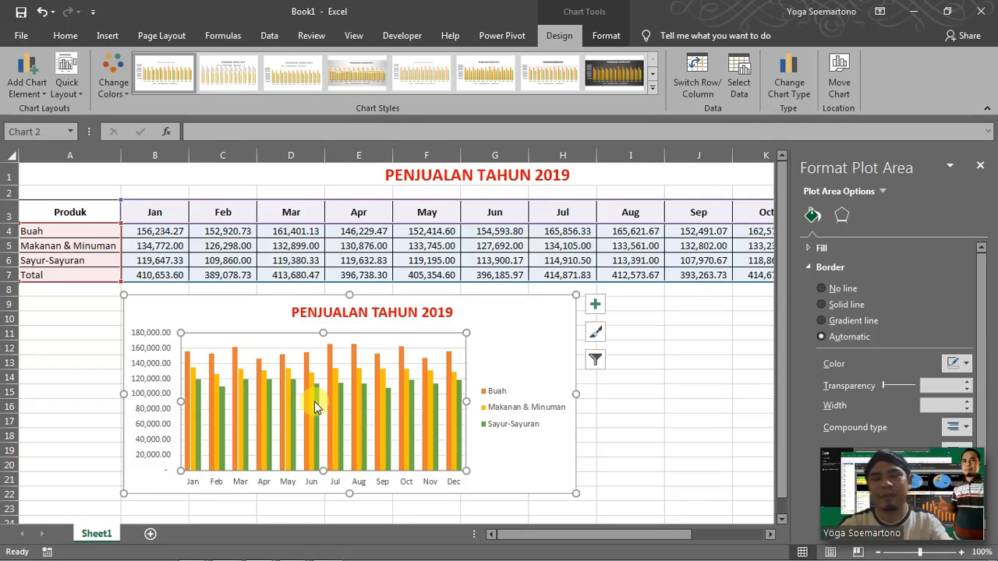
- Set the chart columns' series overlap to -75% and gap width to 114%
click(379, 363)
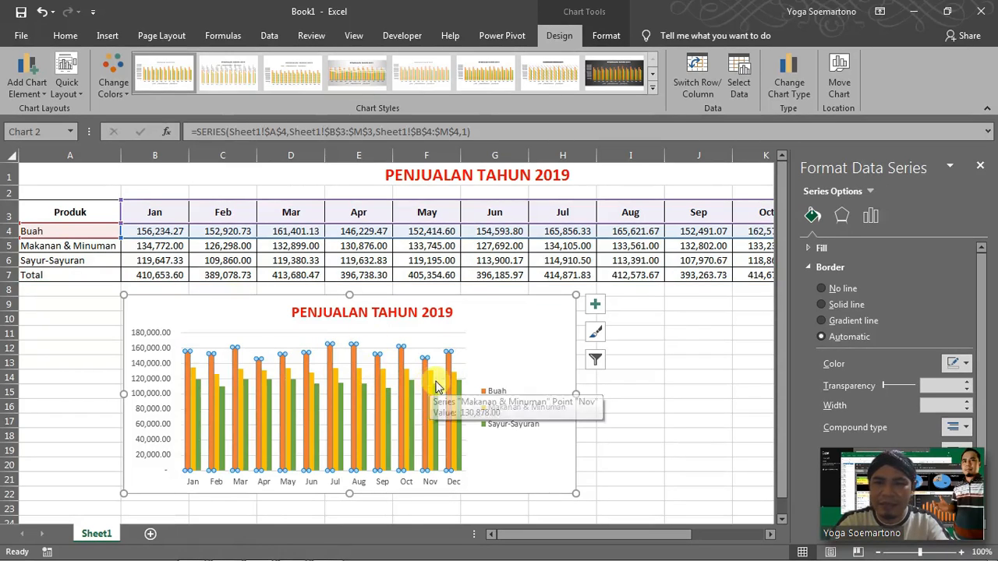
click(449, 382)
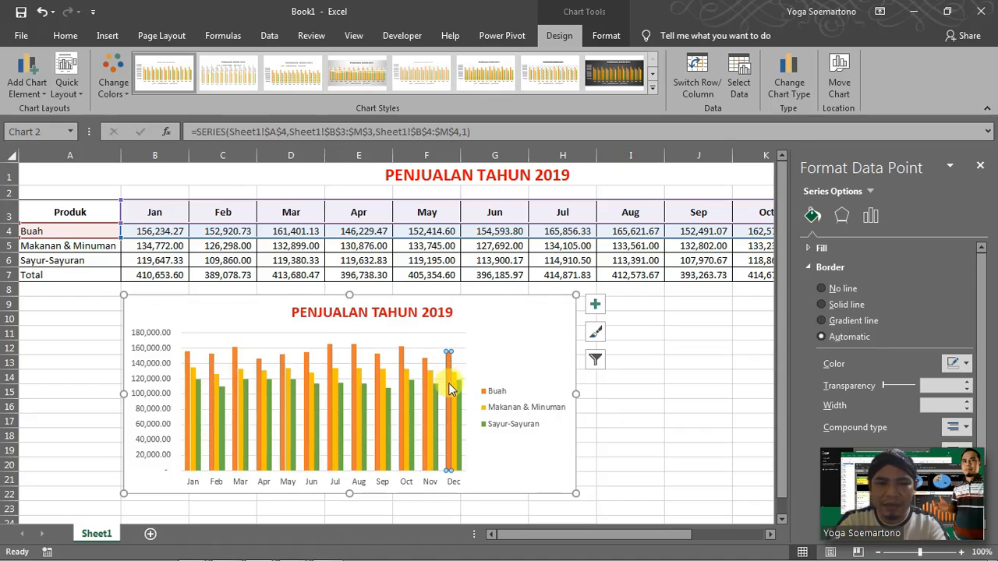
click(871, 217)
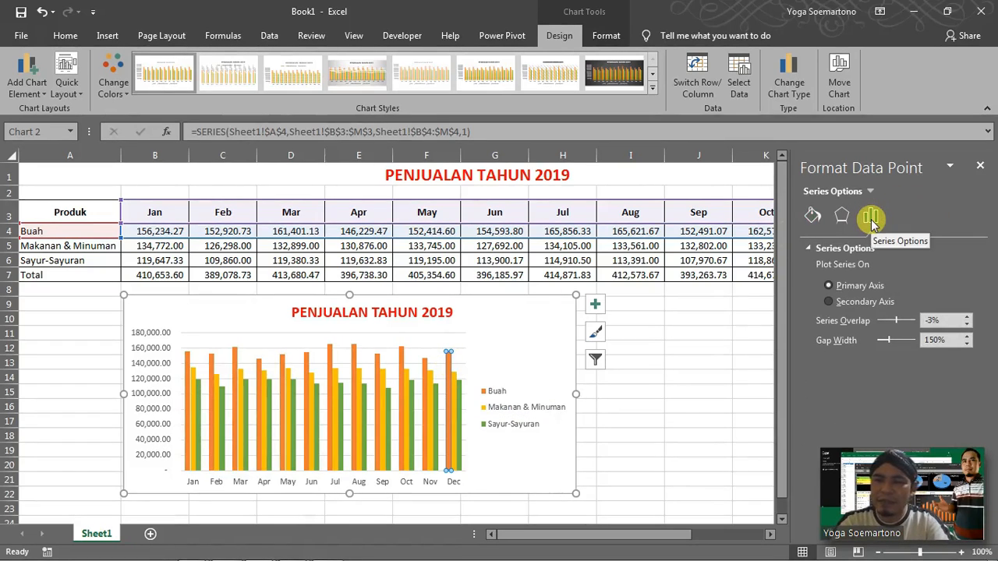
click(967, 317)
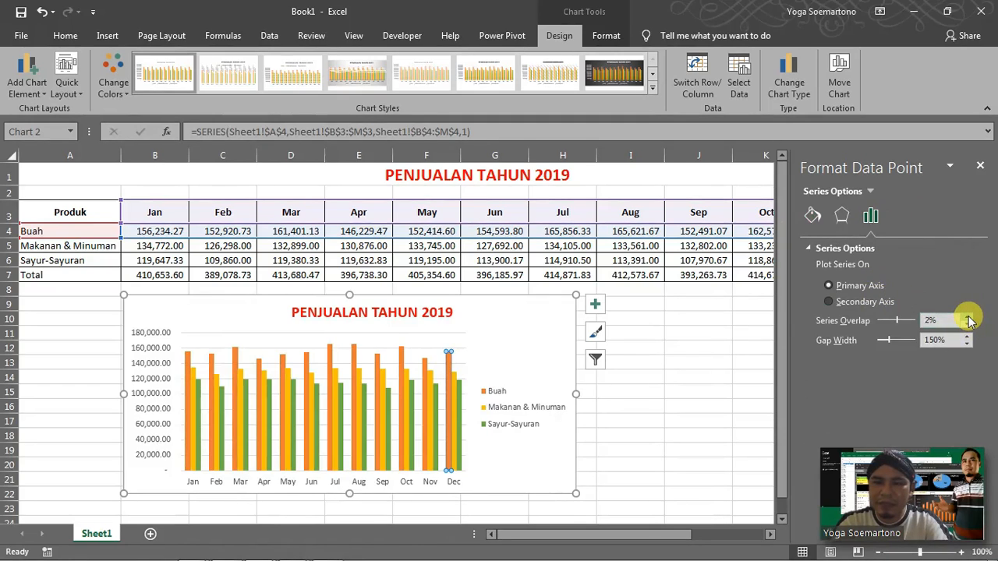
drag(898, 319, 888, 339)
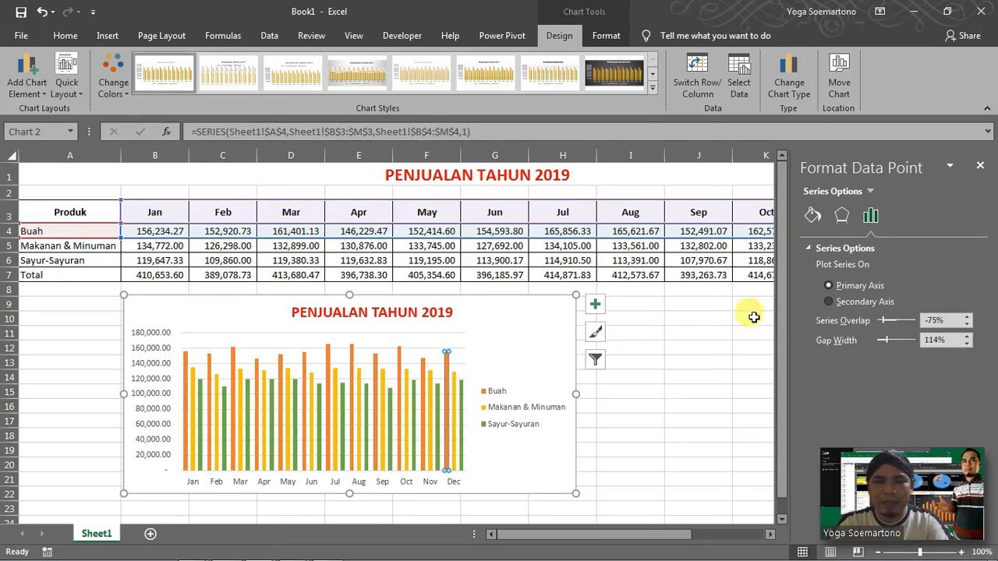
click(726, 318)
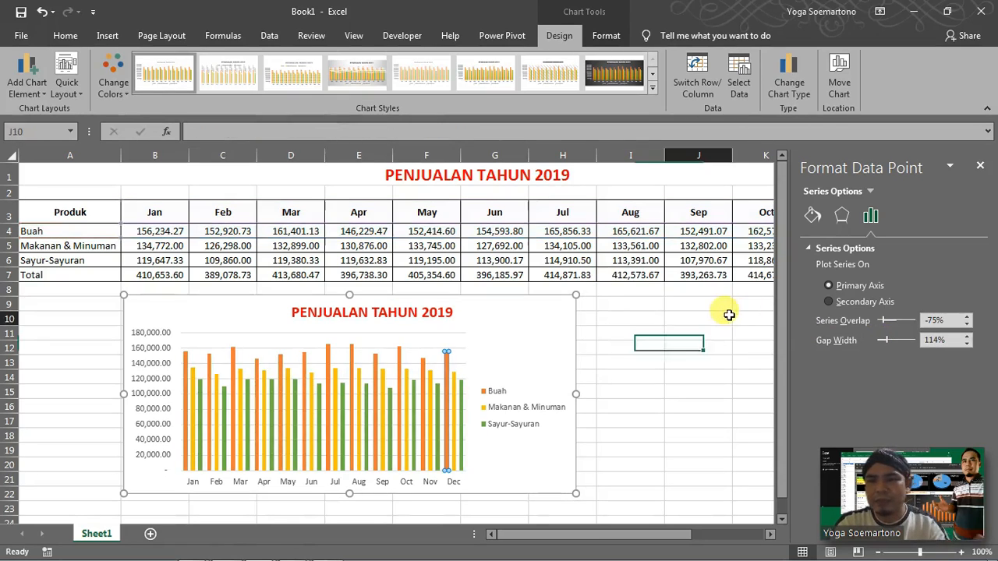
click(447, 380)
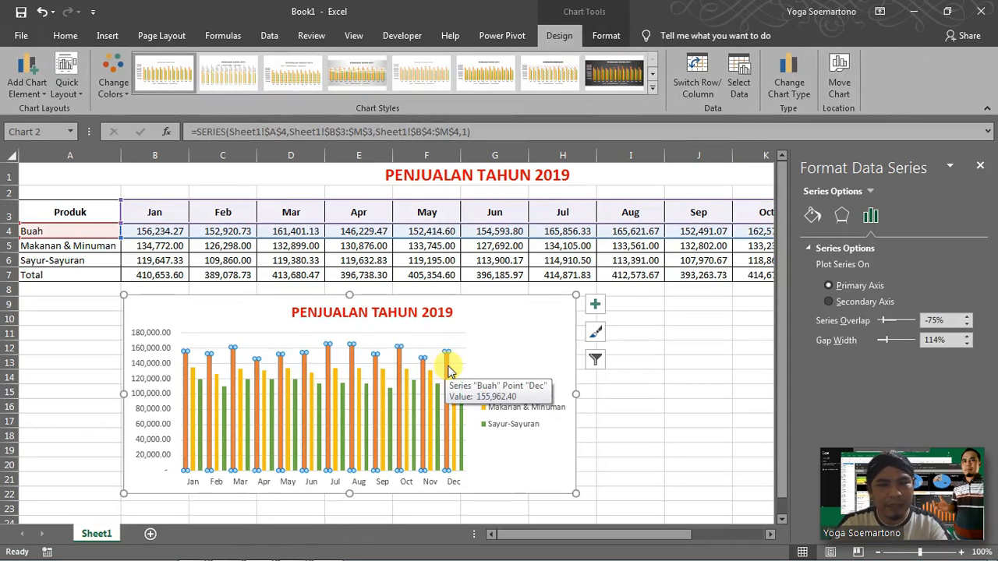
click(497, 332)
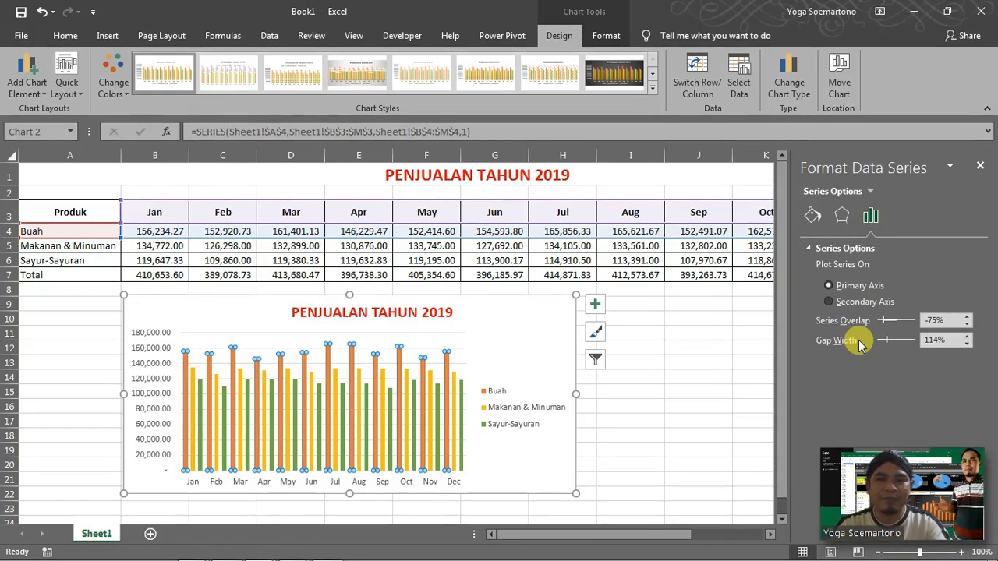
click(629, 348)
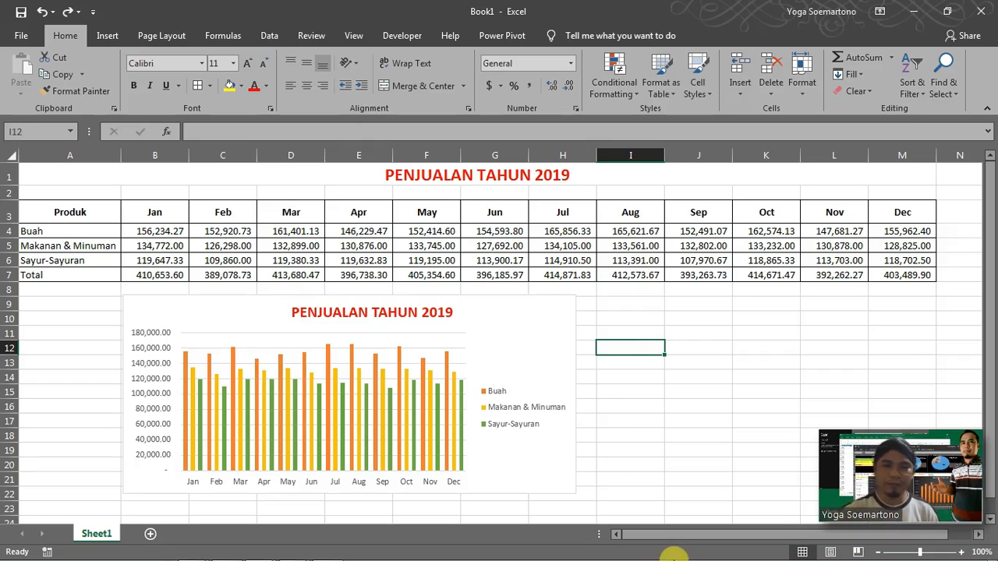
click(345, 548)
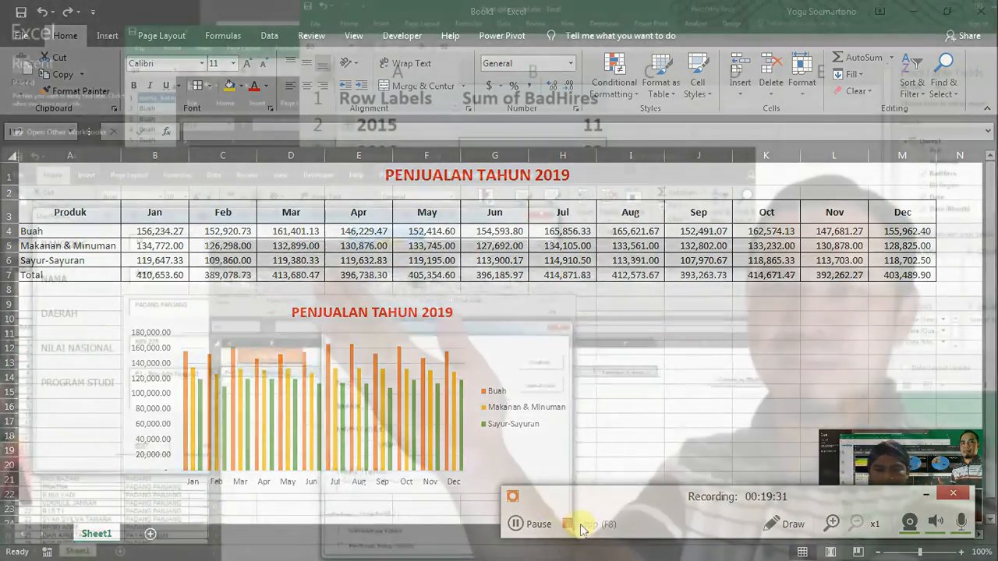